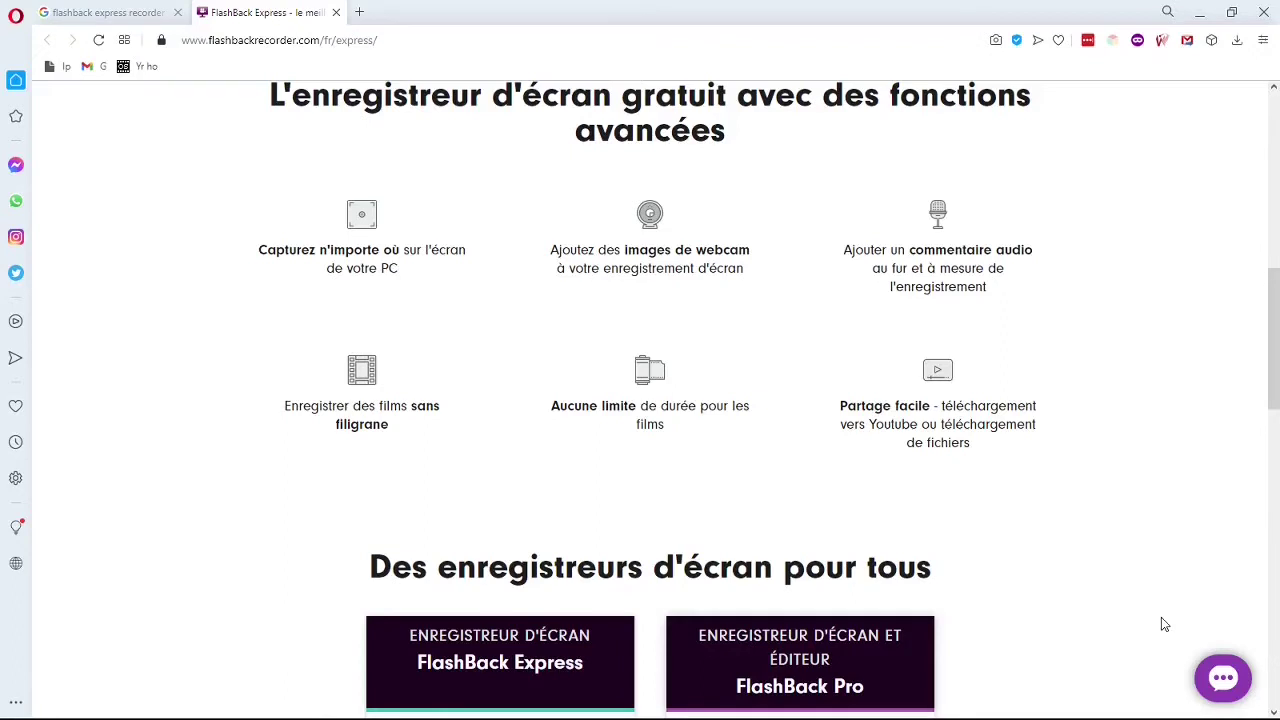
Choose the free FlashBack Express version for download on the FlashBack website.
key(ctrl+Tab)
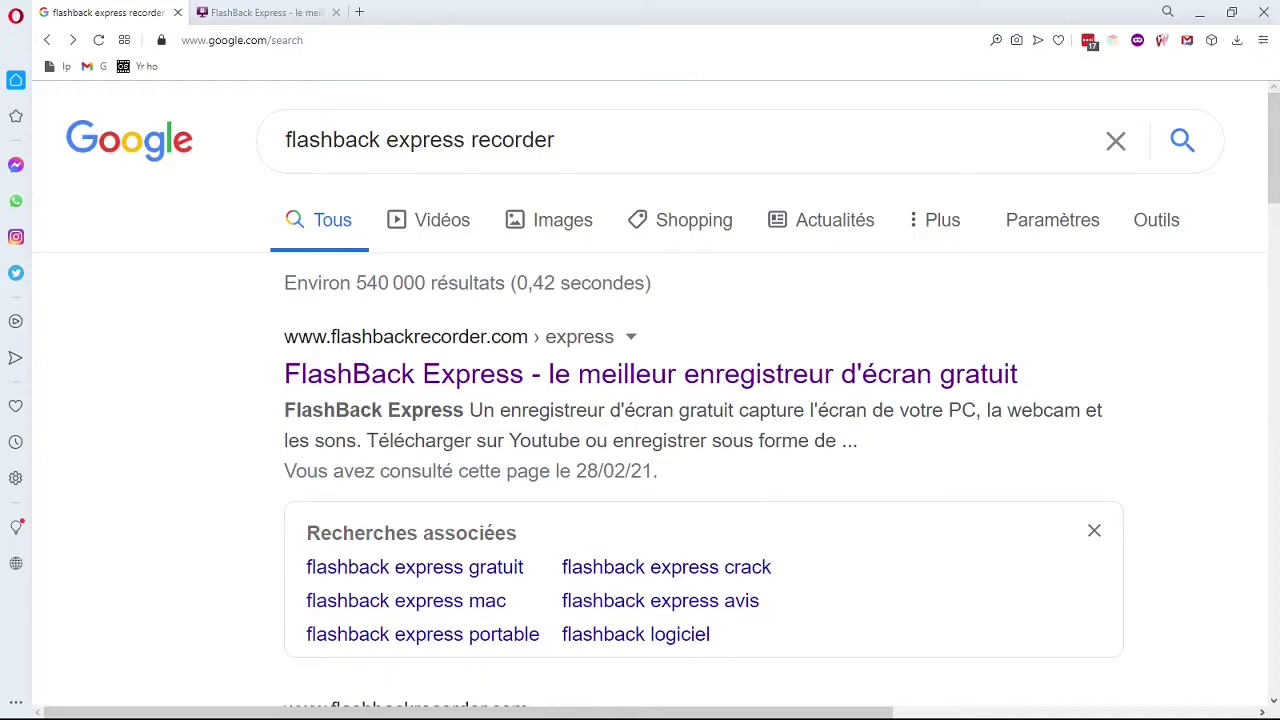
key(ctrl+Tab)
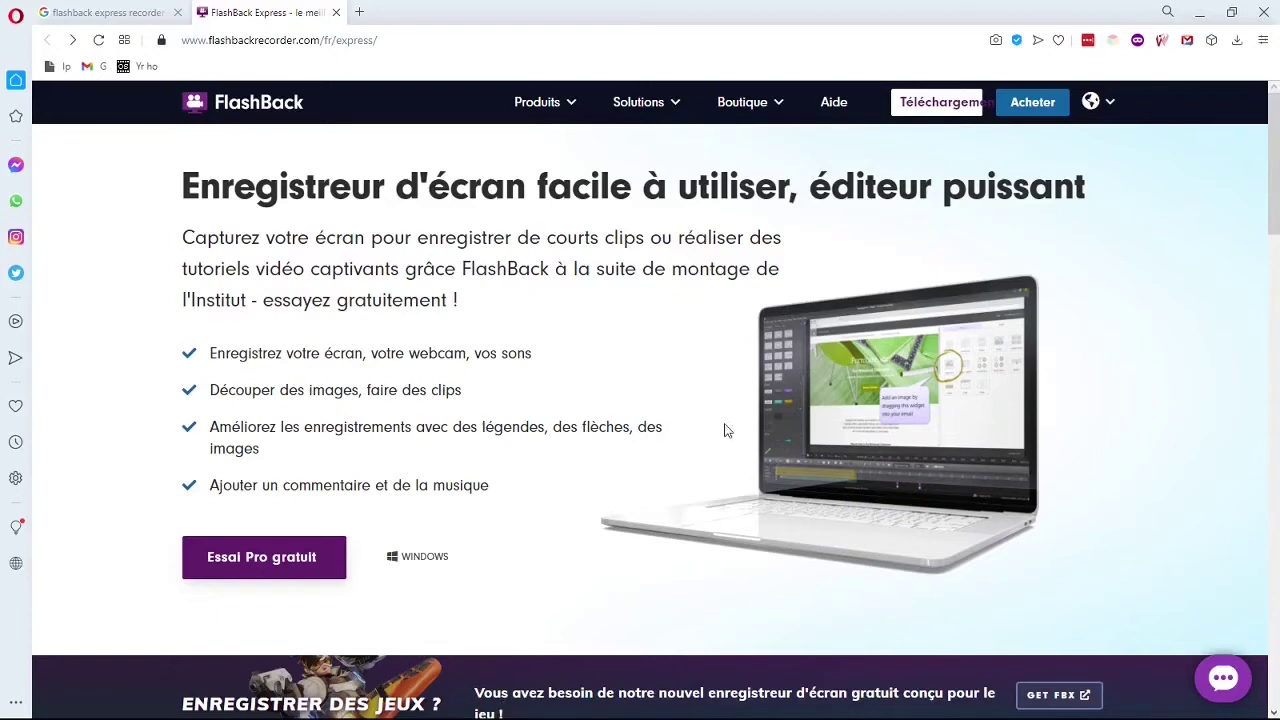
mouse_move(931, 128)
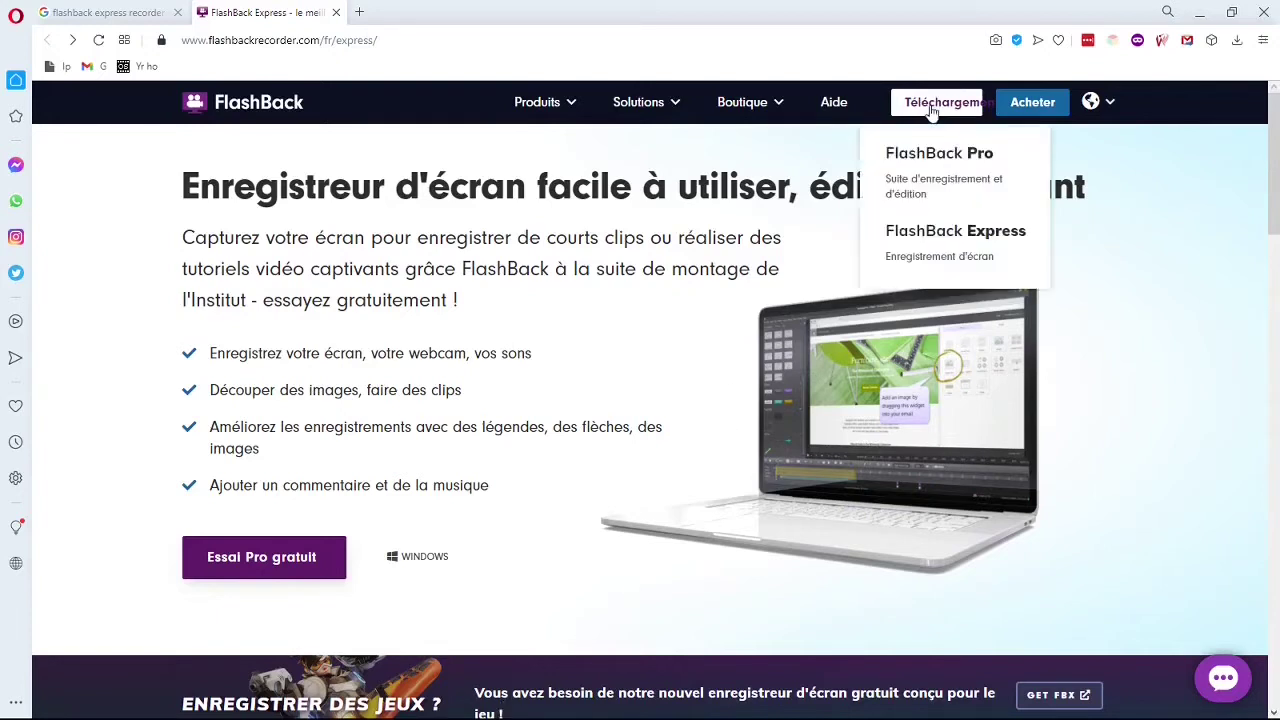
click(917, 247)
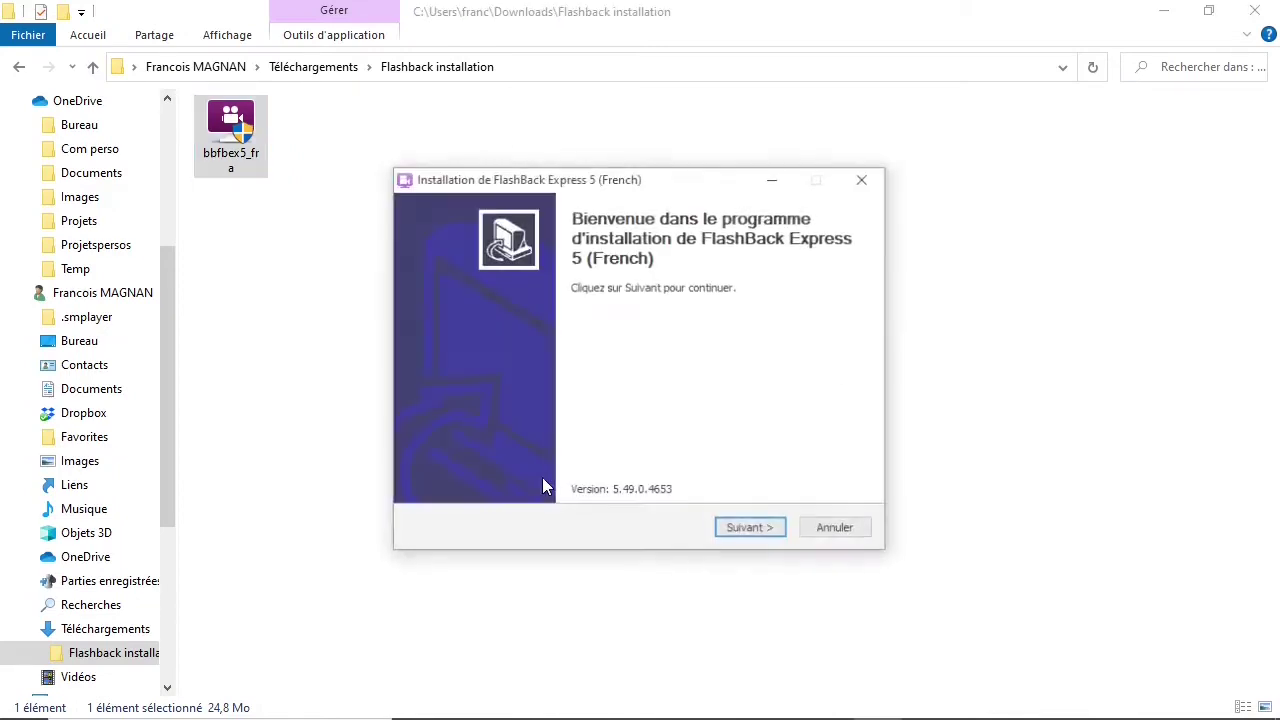
Install FlashBack Express 5 (French), accepting the licence terms and keeping the default installation folder.
click(749, 531)
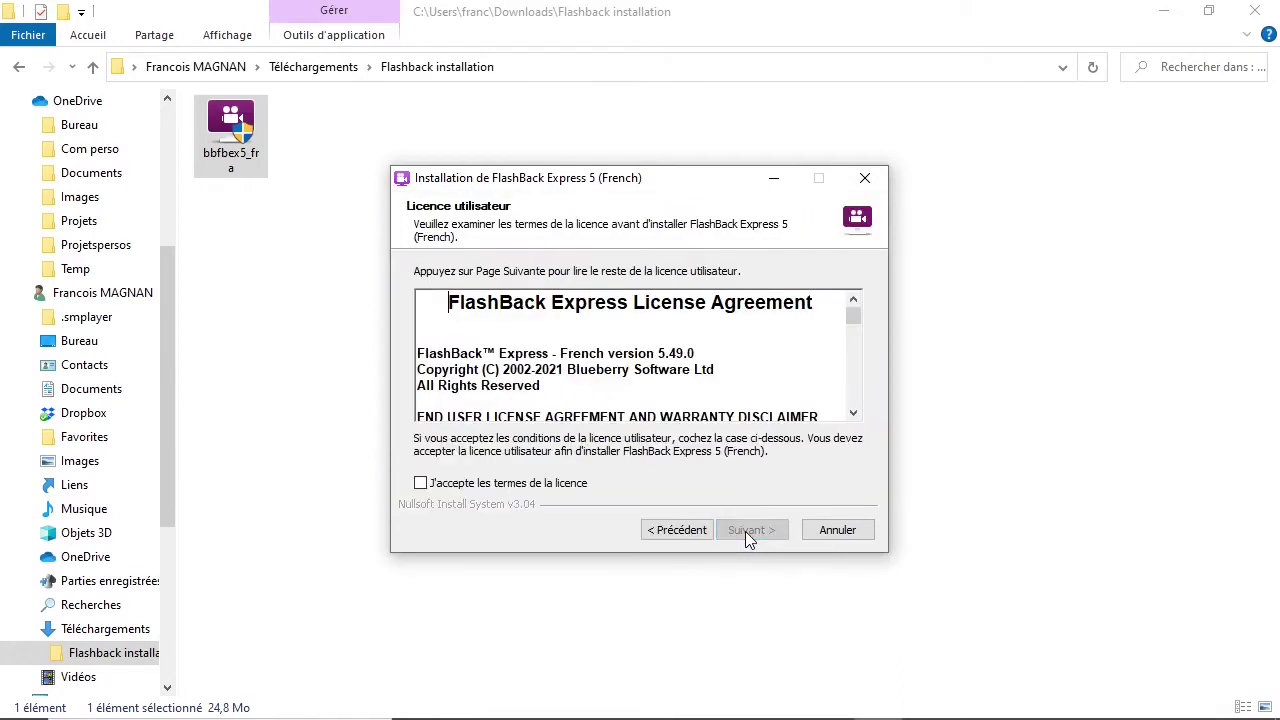
click(421, 484)
click(762, 533)
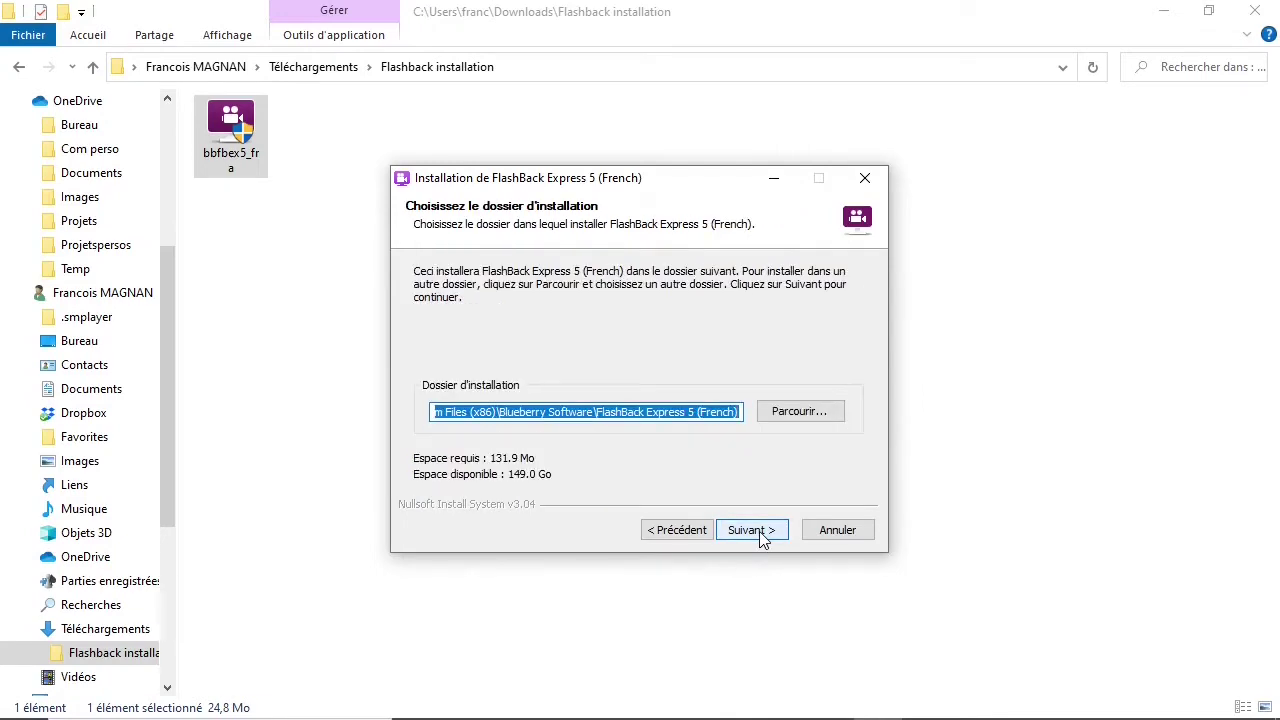
click(760, 533)
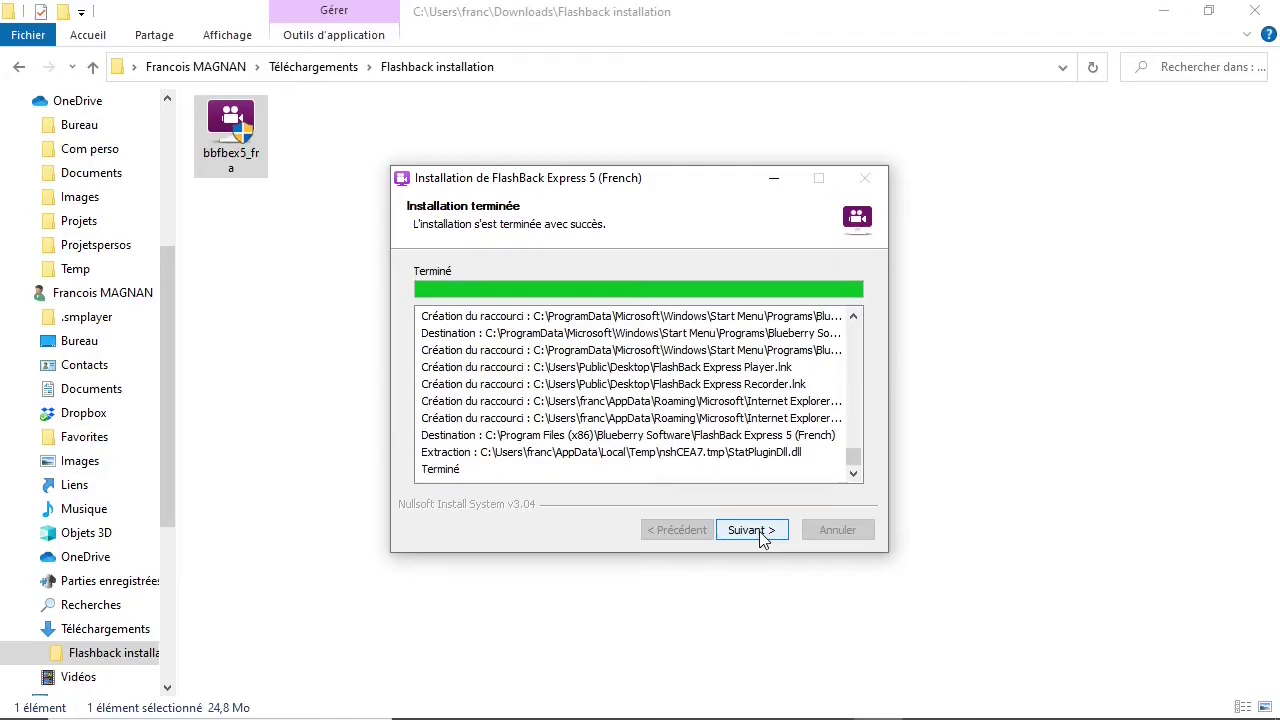
click(762, 532)
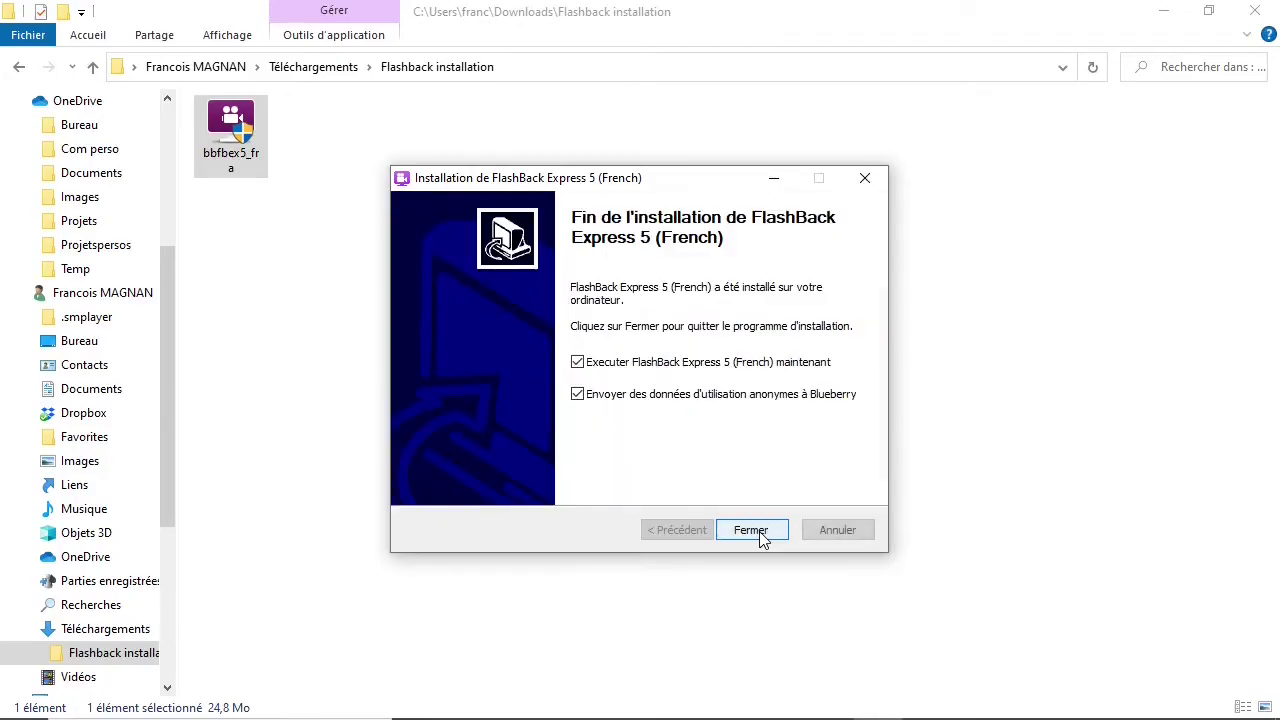
Finish the setup with anonymous usage data disabled and the program launching, and decline the FlashBack Pro offer.
click(578, 396)
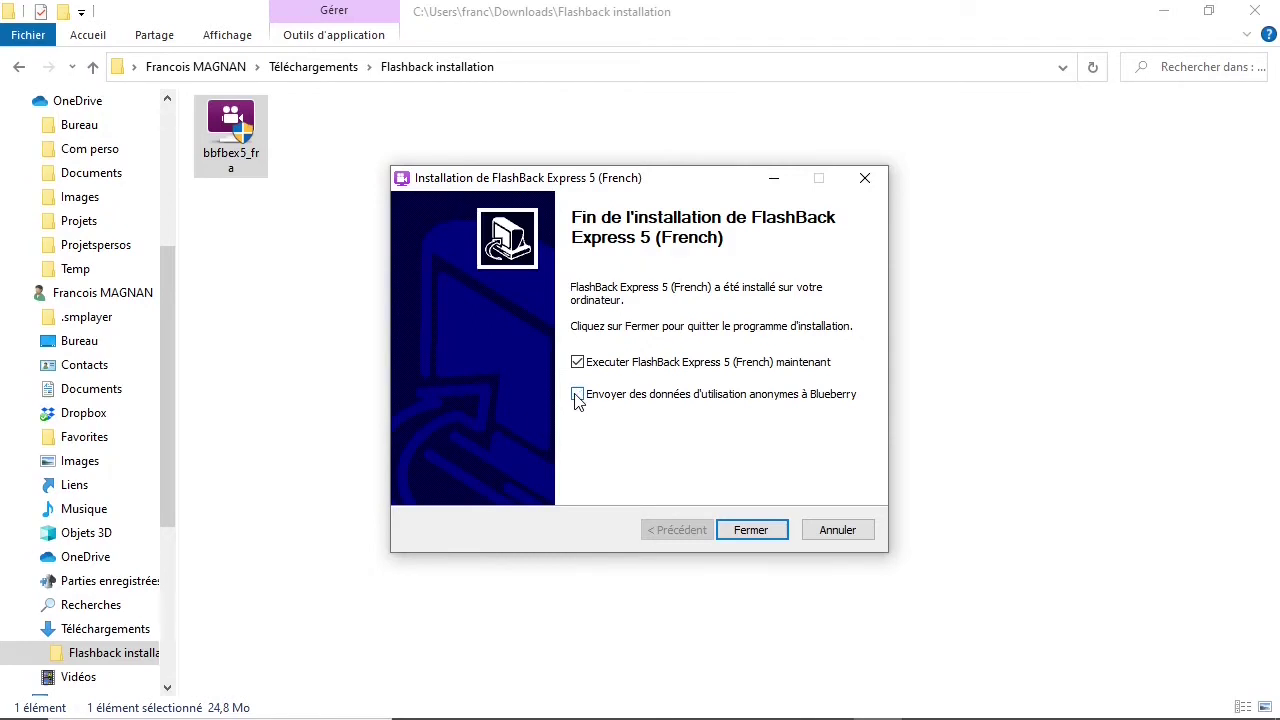
click(745, 533)
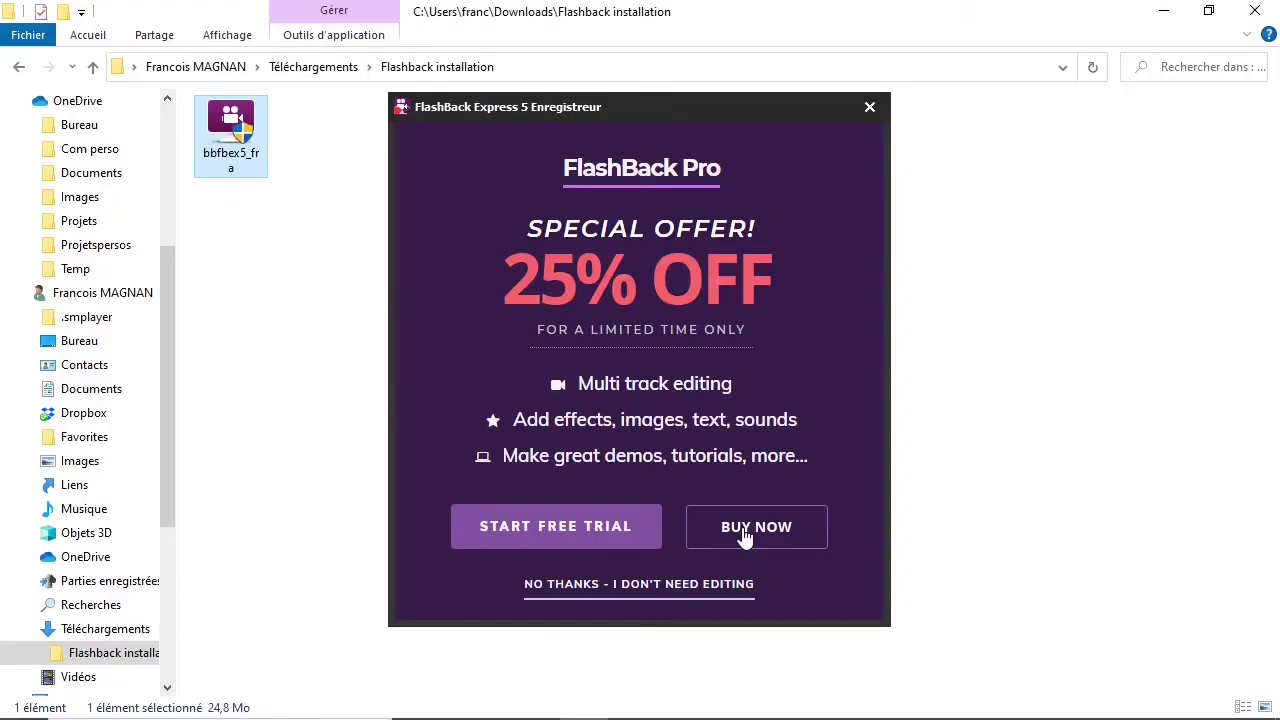
click(630, 594)
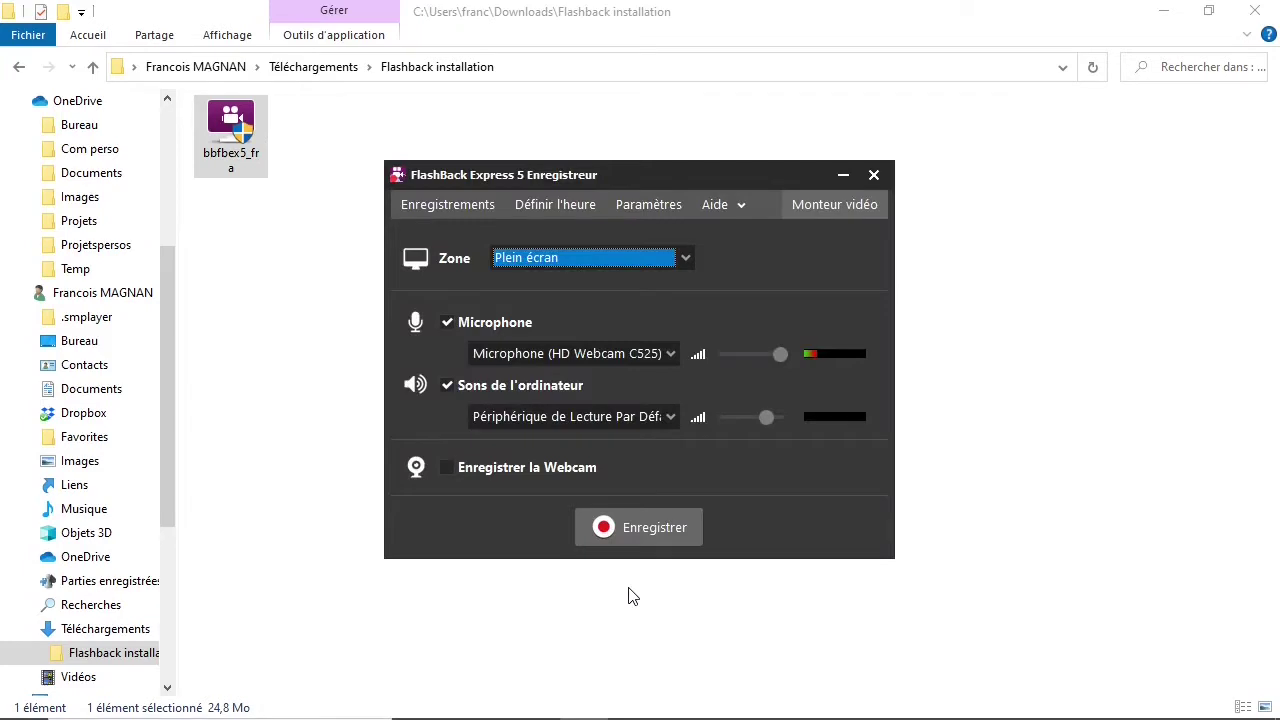
Set the recording zone to Fenêtre in the FlashBack Express recorder.
mouse_move(670, 714)
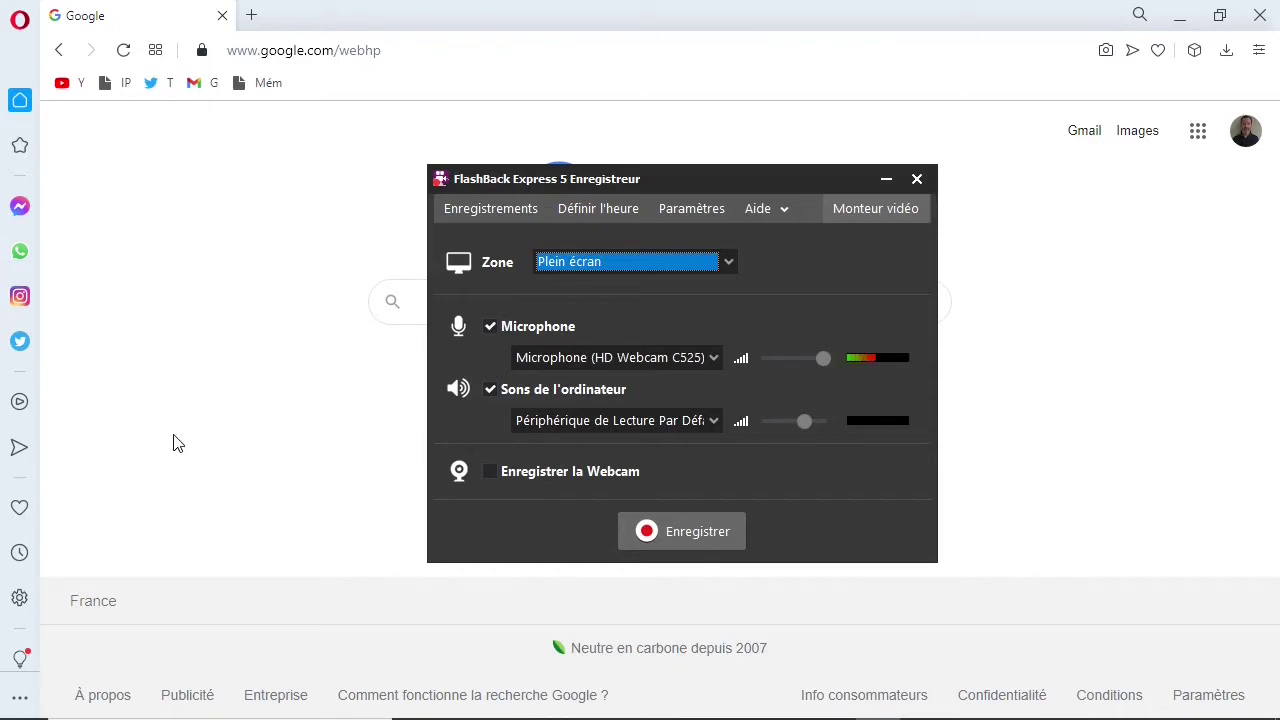
click(588, 267)
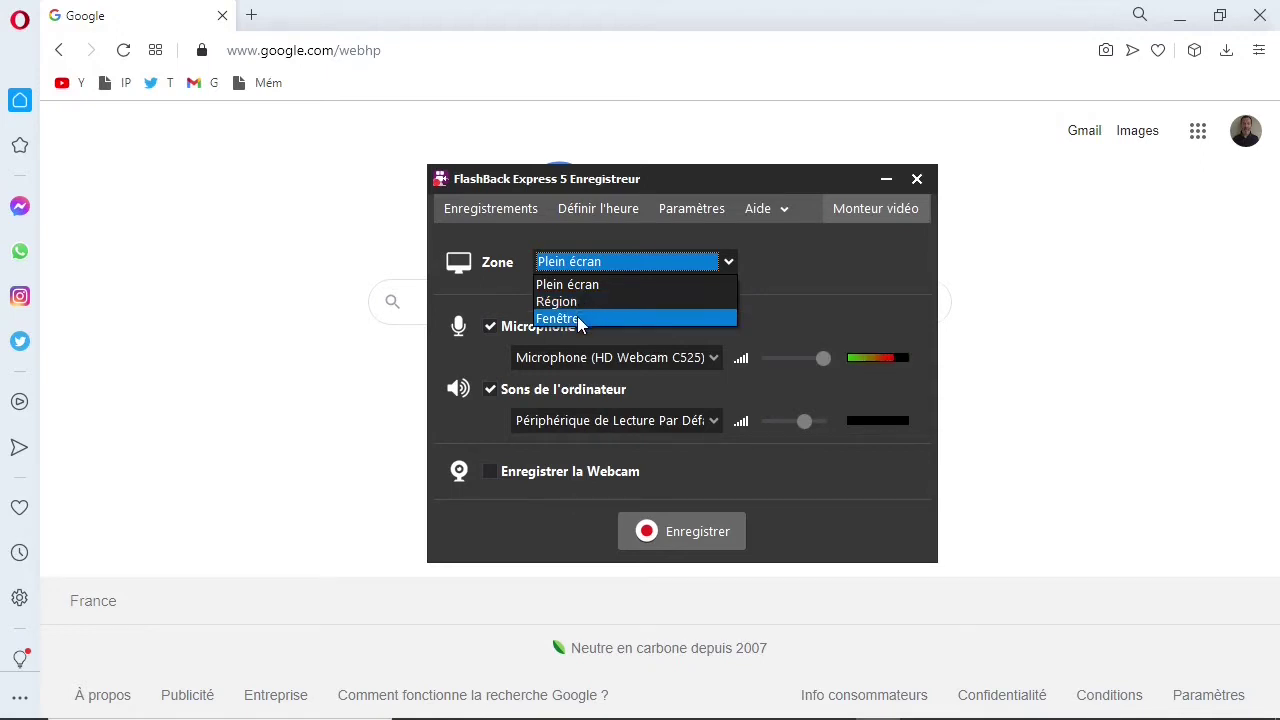
click(578, 318)
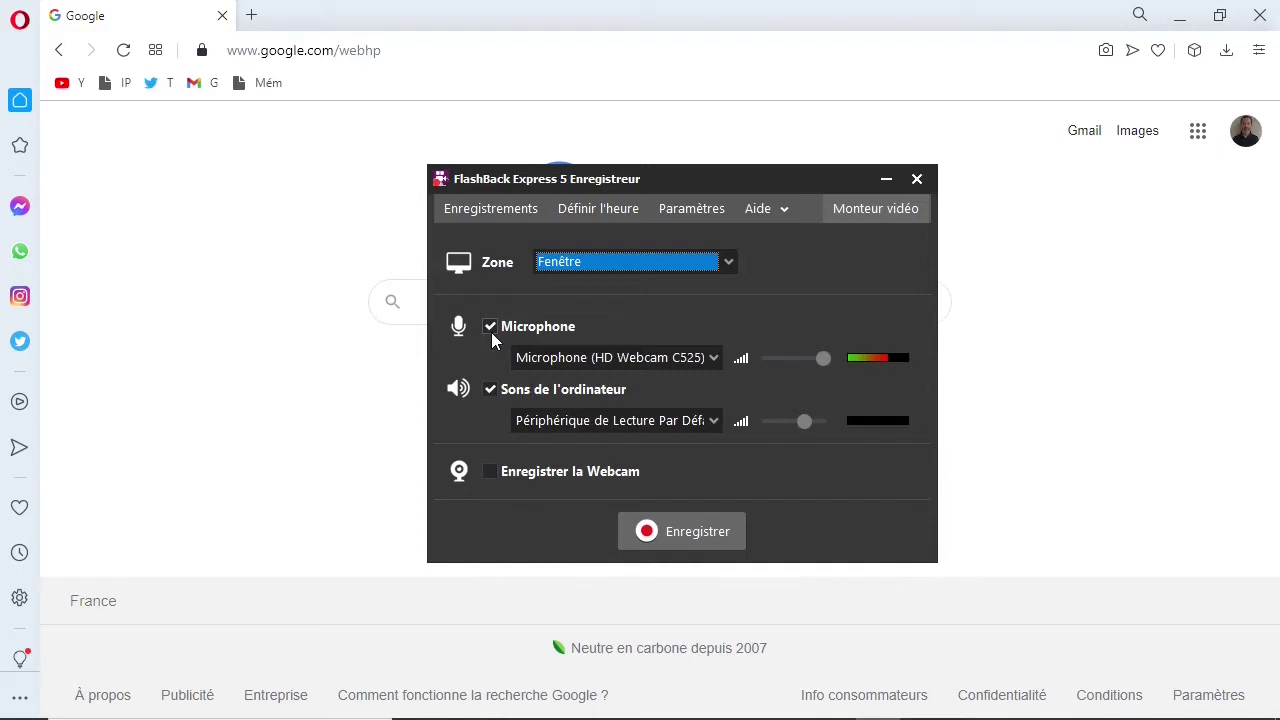
Exclude the computer sounds from the recording and enable webcam recording.
click(490, 397)
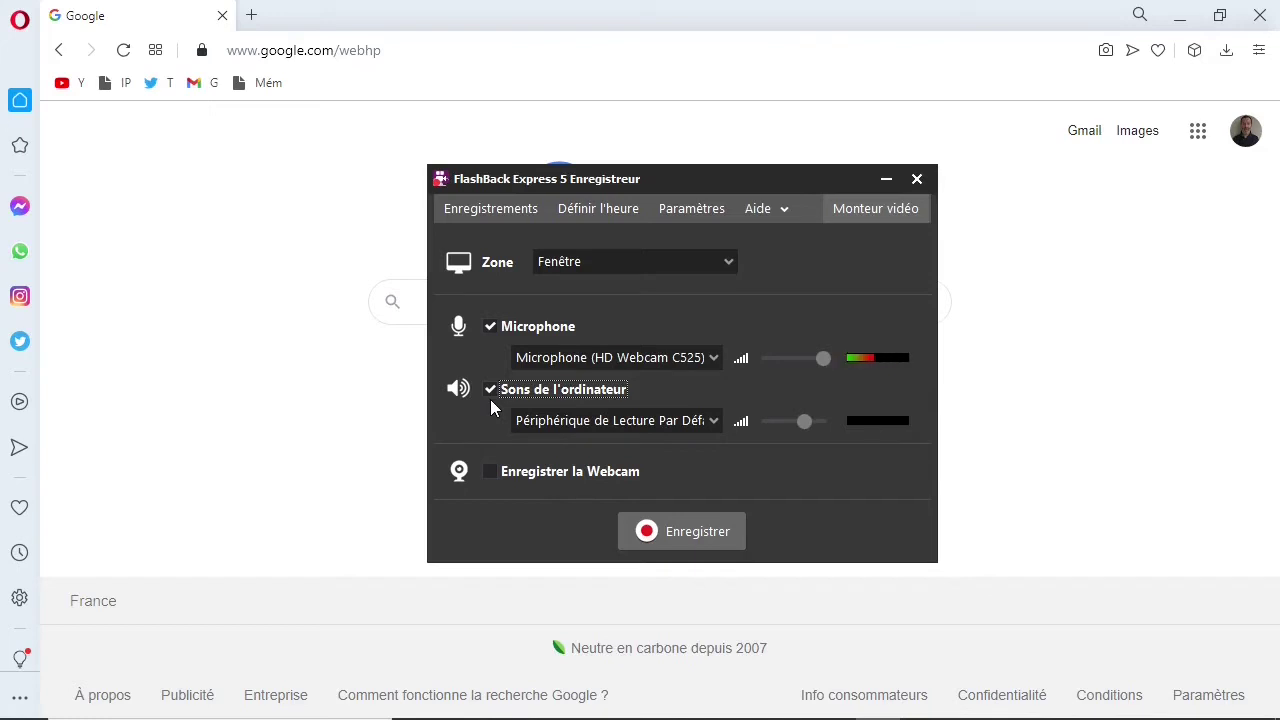
click(490, 399)
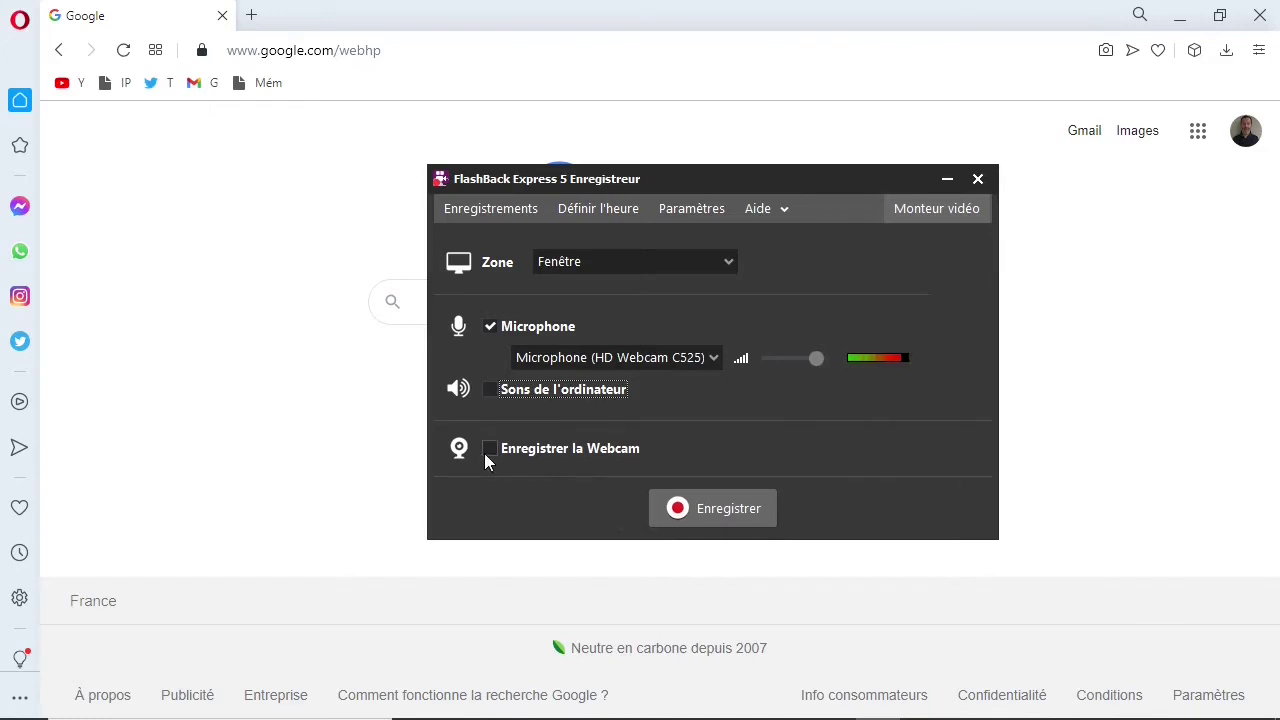
click(492, 449)
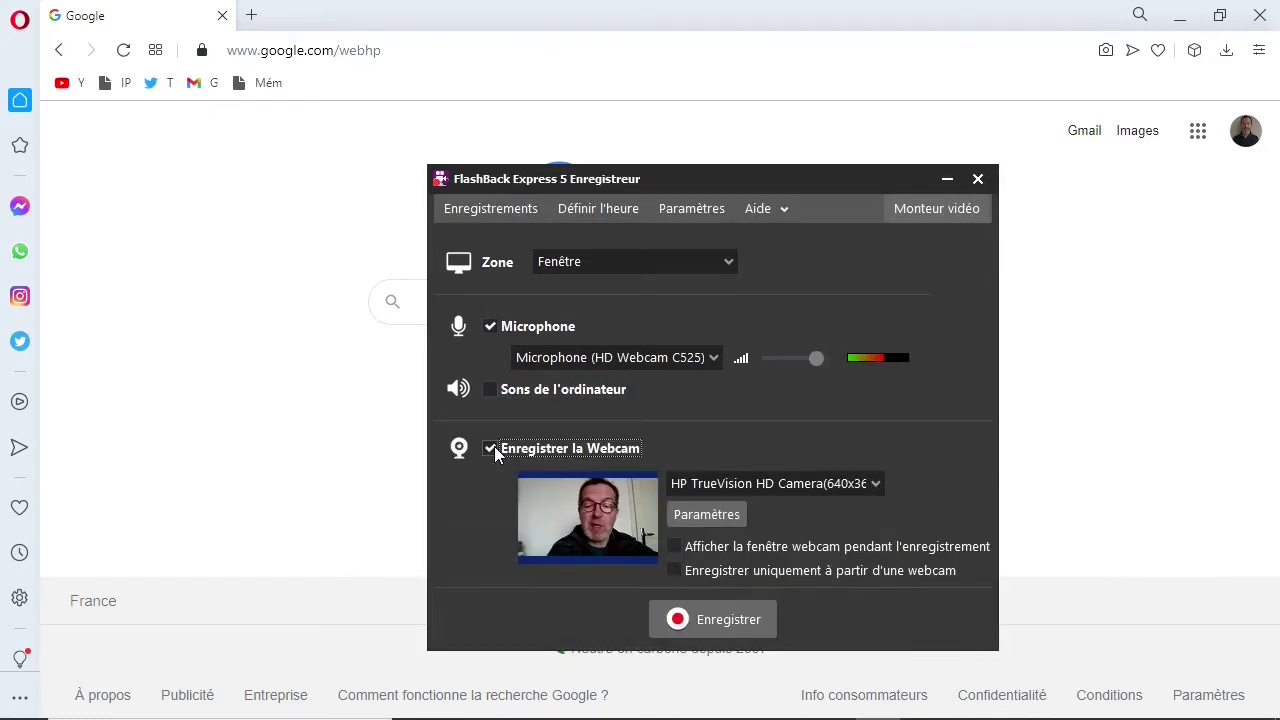
Display the webcam window during recording, shrink it and place it in the lower-right corner of the screen.
drag(670, 178, 661, 92)
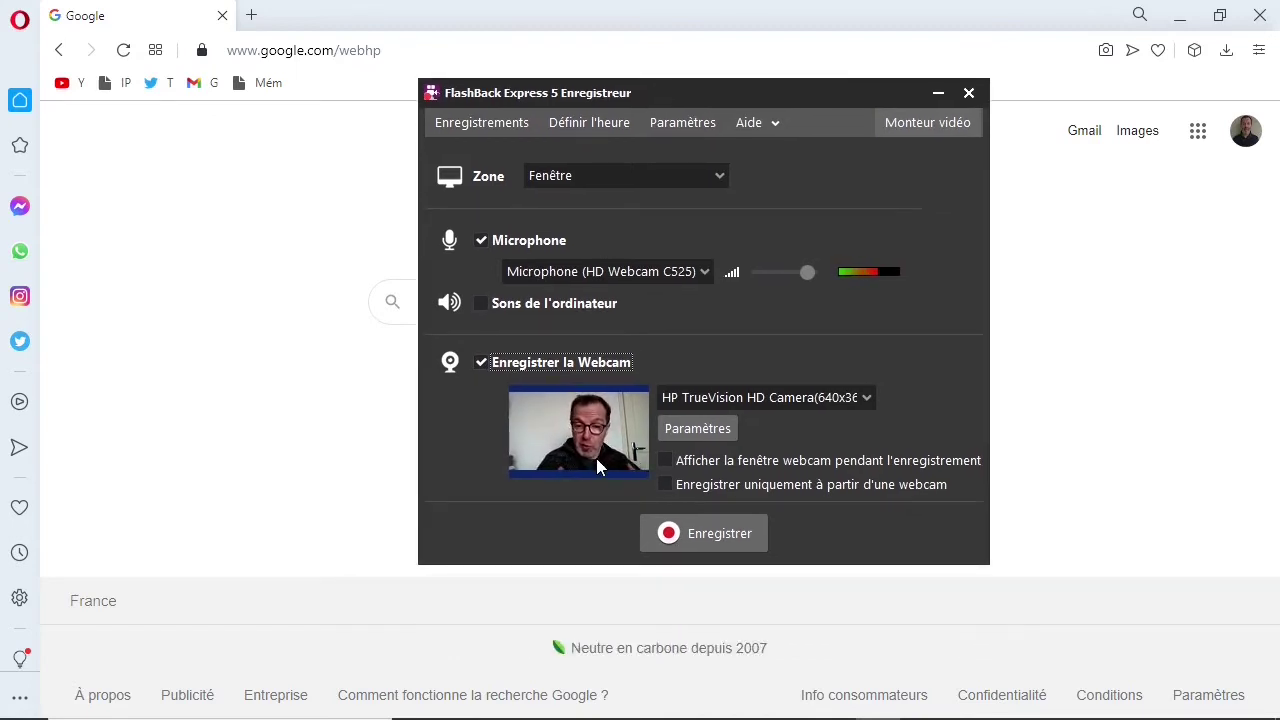
click(666, 461)
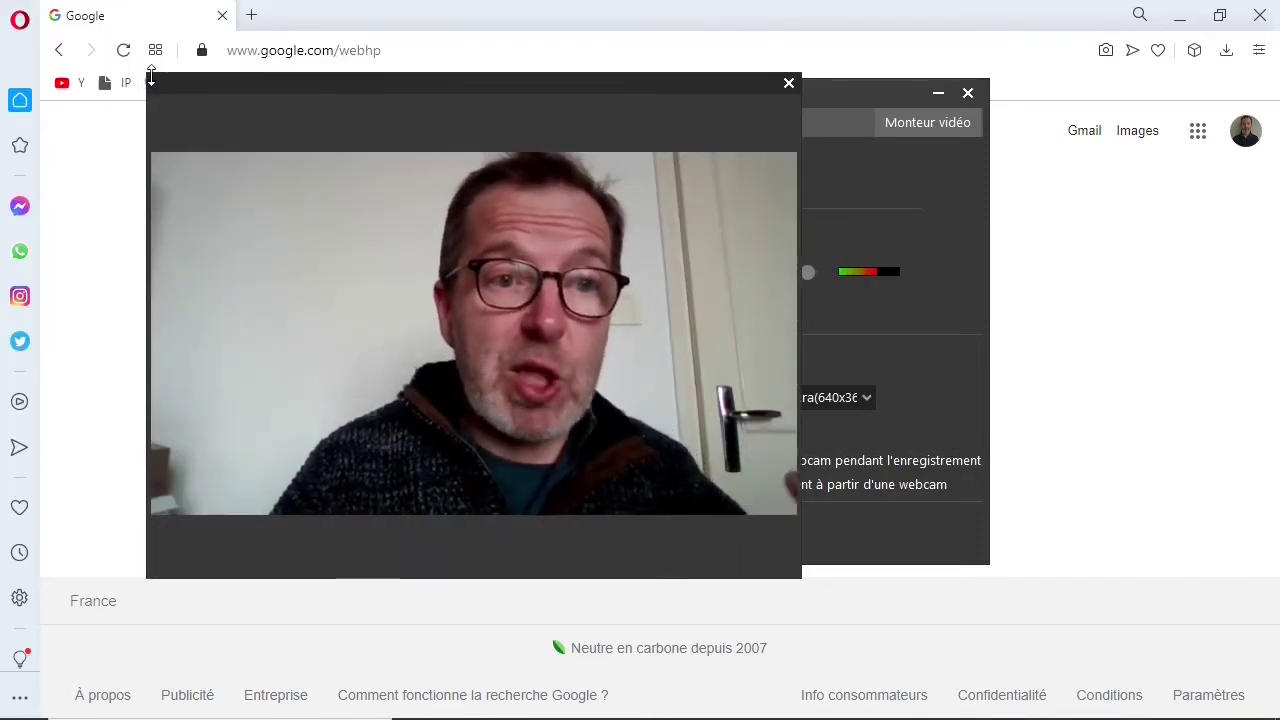
drag(150, 77, 264, 156)
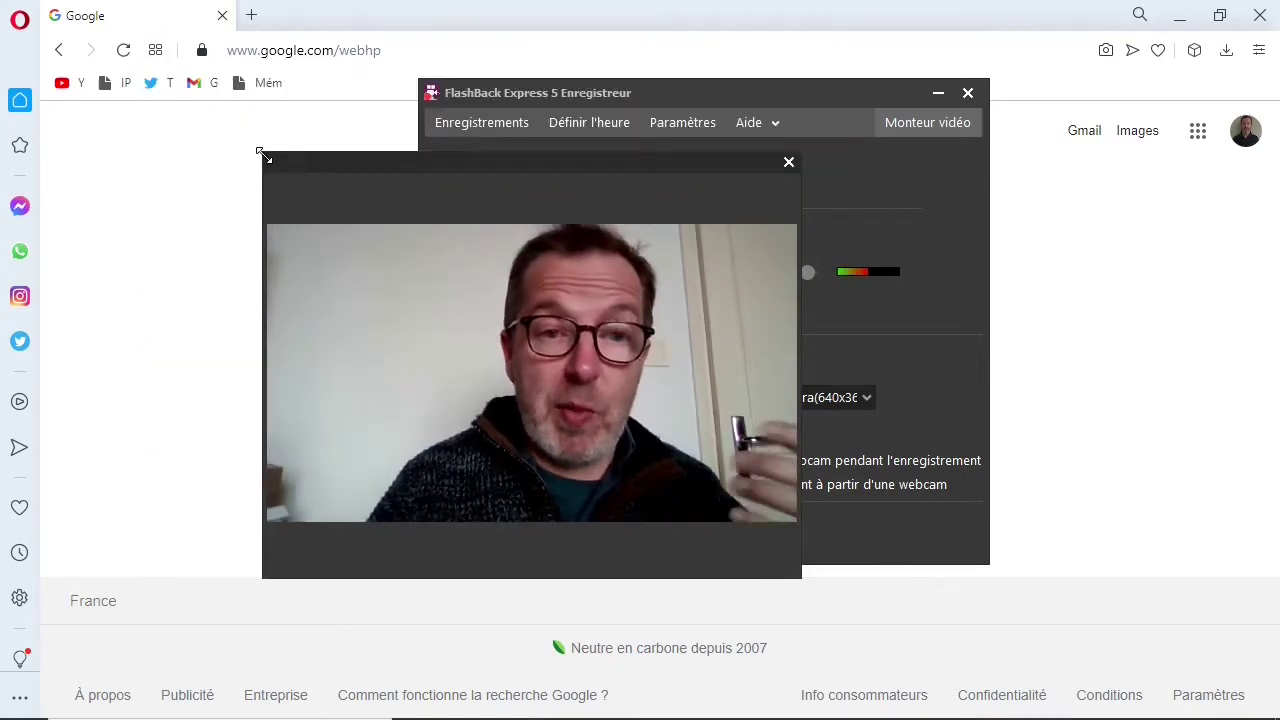
drag(340, 170, 818, 312)
drag(736, 289, 983, 452)
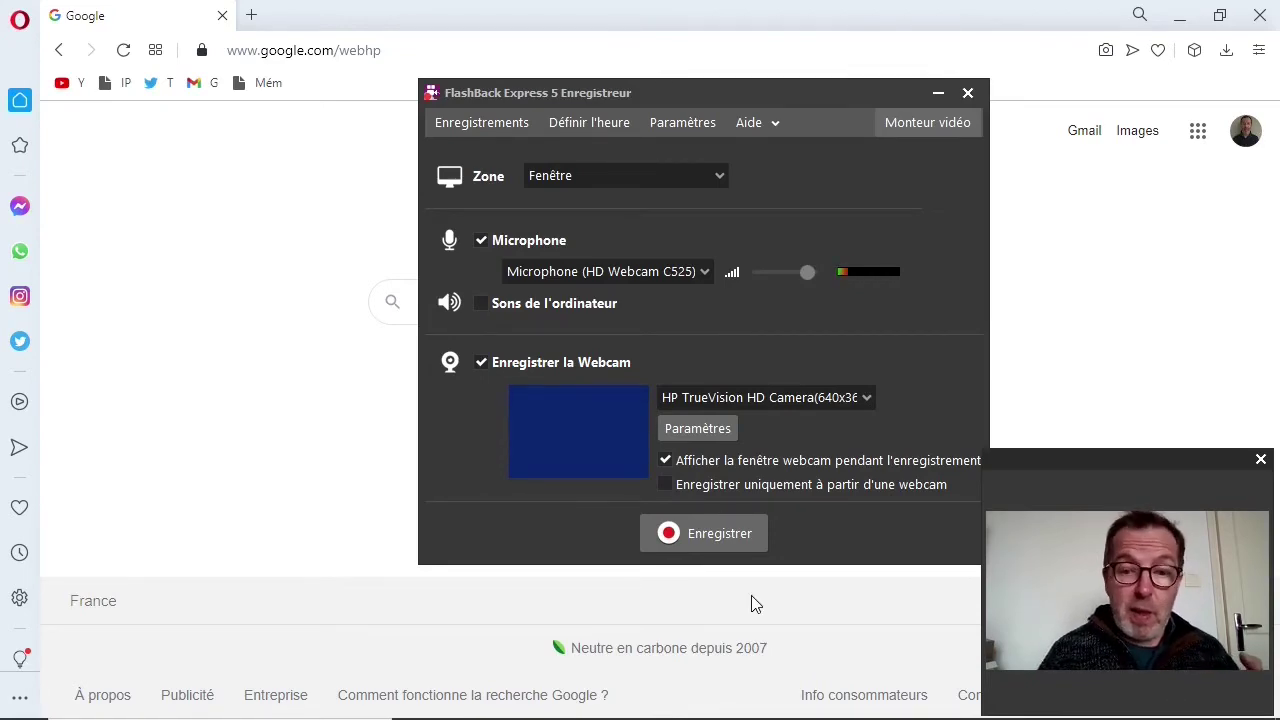
Start the screen recording and minimize the recorder's control window.
click(712, 533)
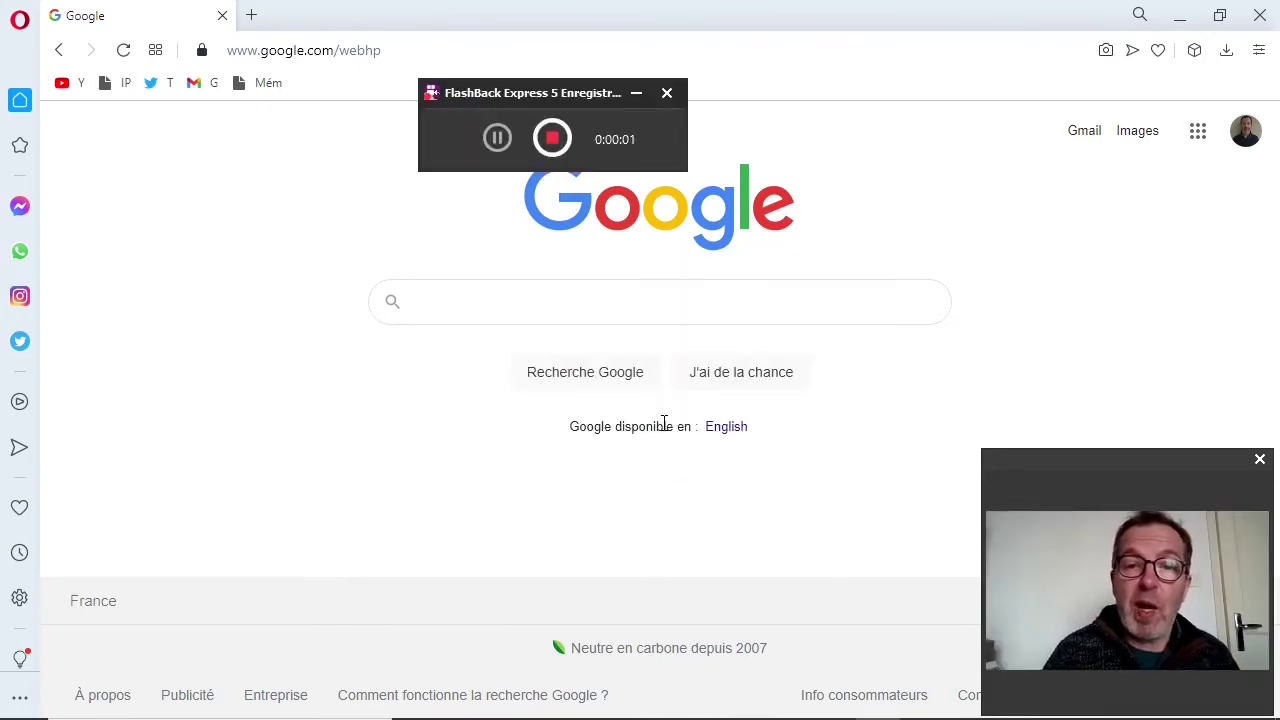
click(635, 95)
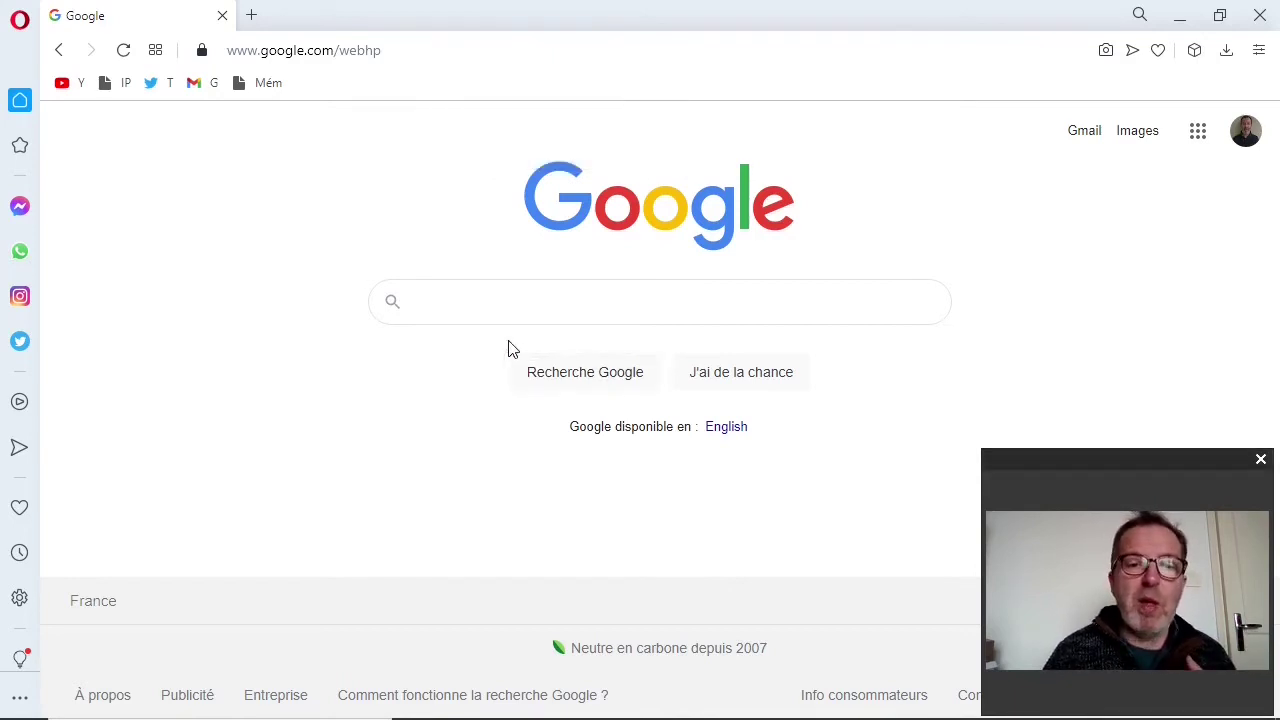
Search Google for "test" while the recording runs.
click(485, 315)
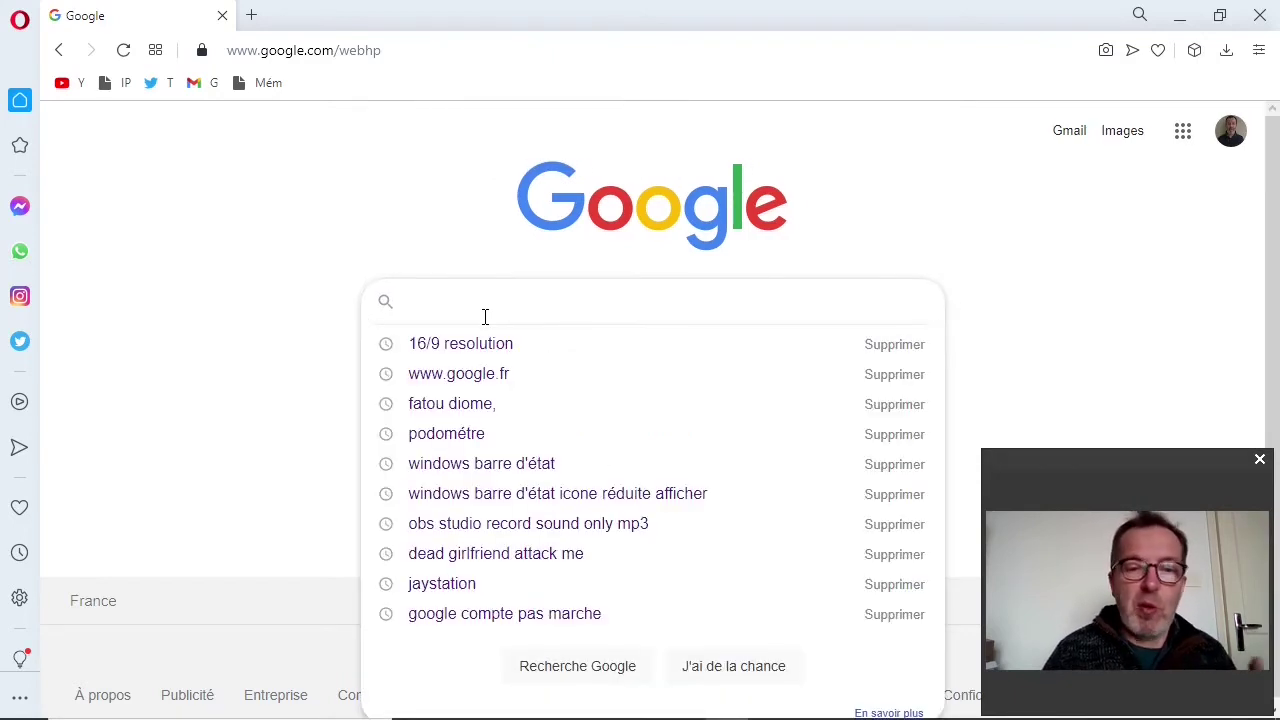
text(tes)
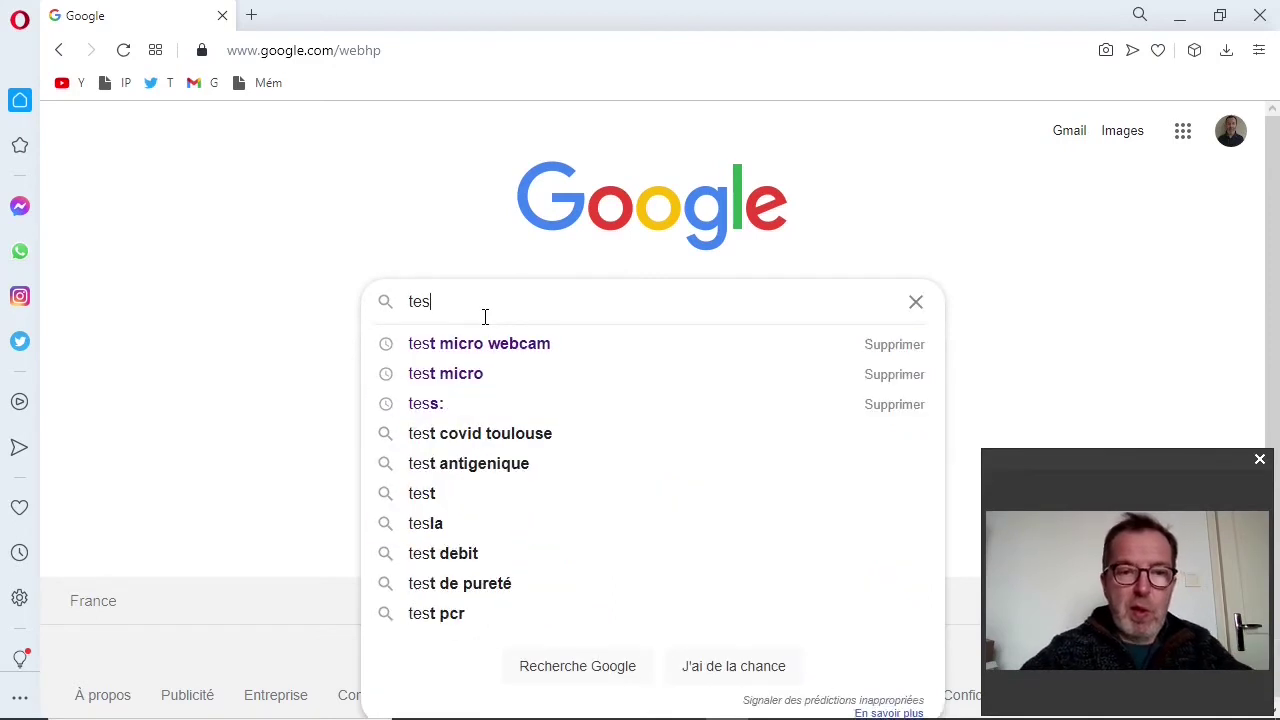
text(t)
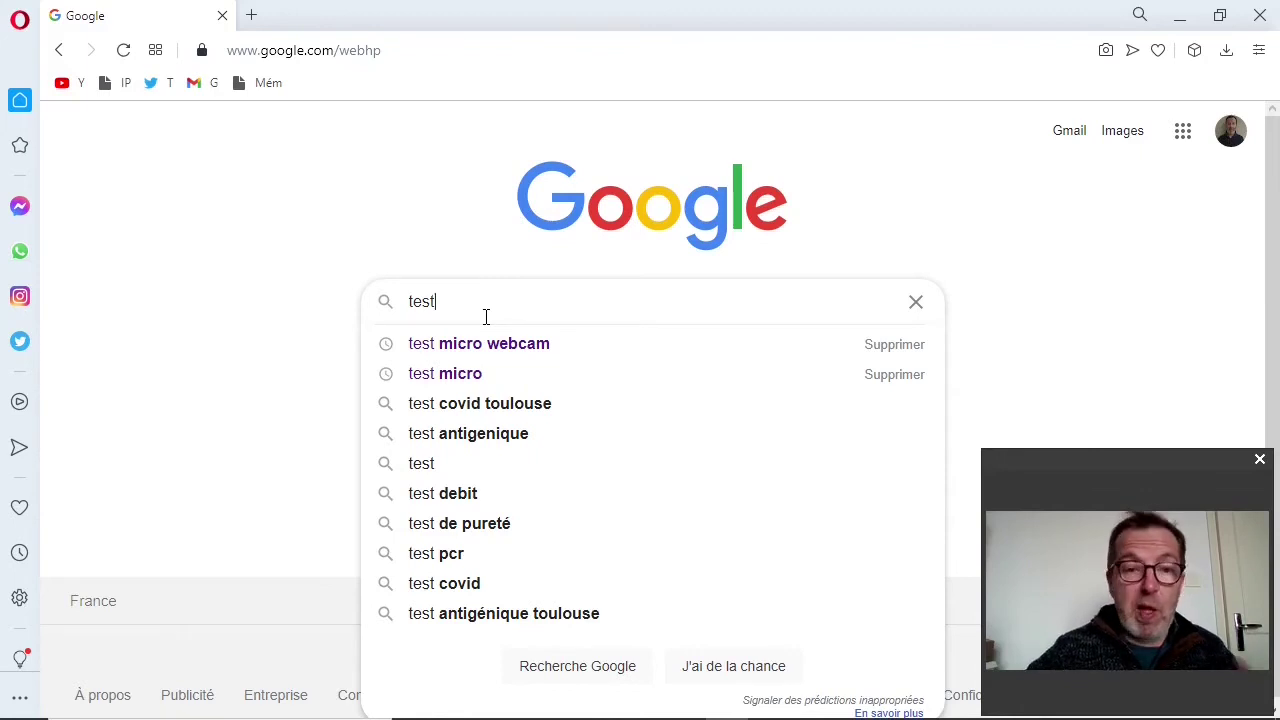
key(Return)
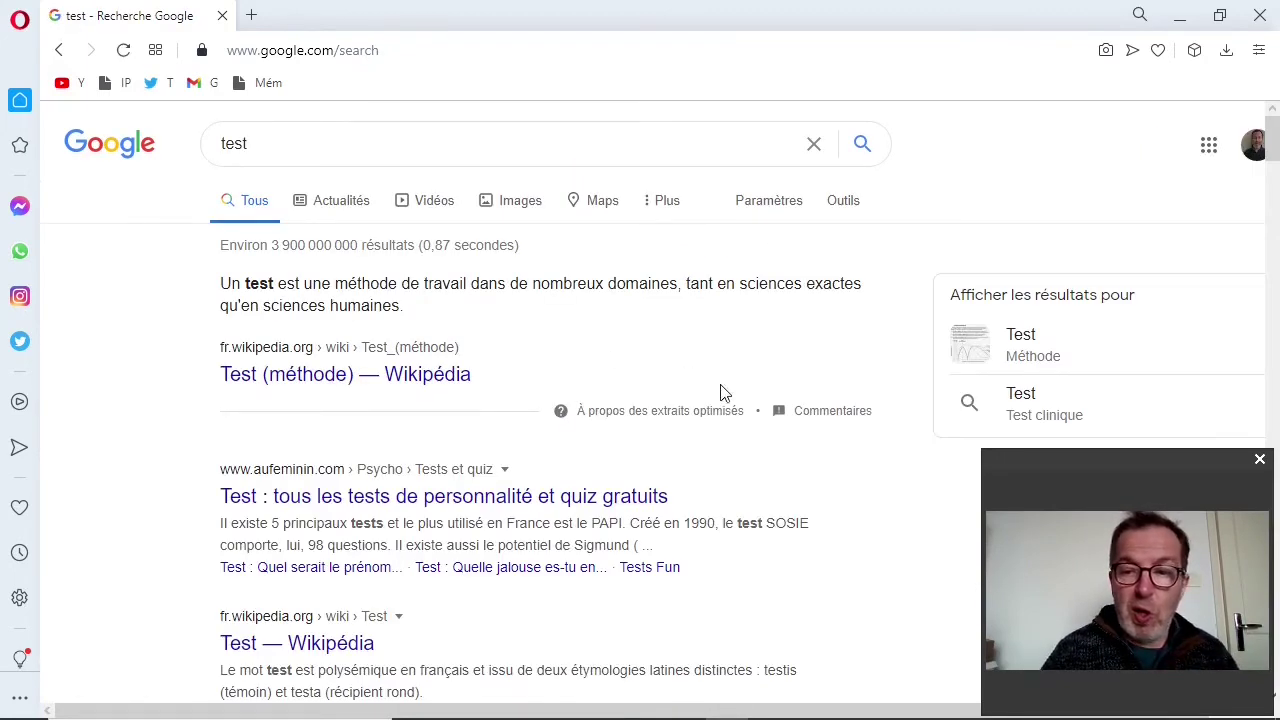
Stop the running recording from the minimized FlashBack recorder.
mouse_move(953, 710)
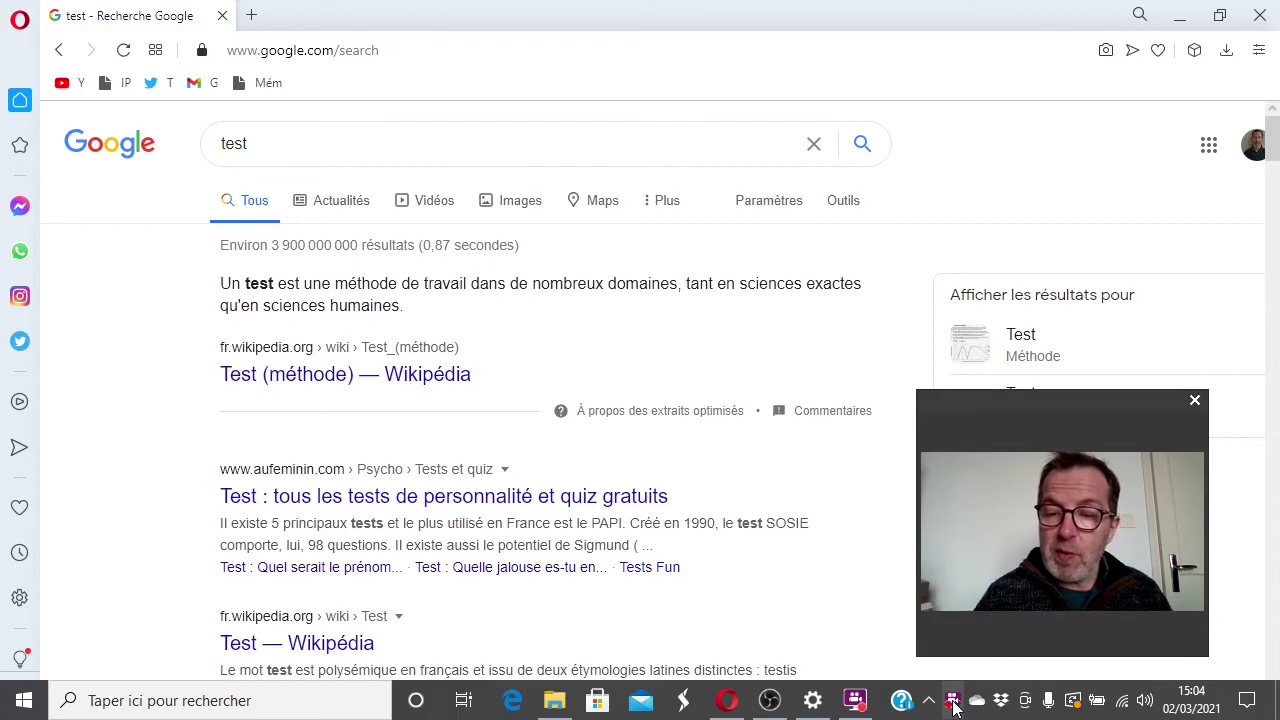
right_click(954, 705)
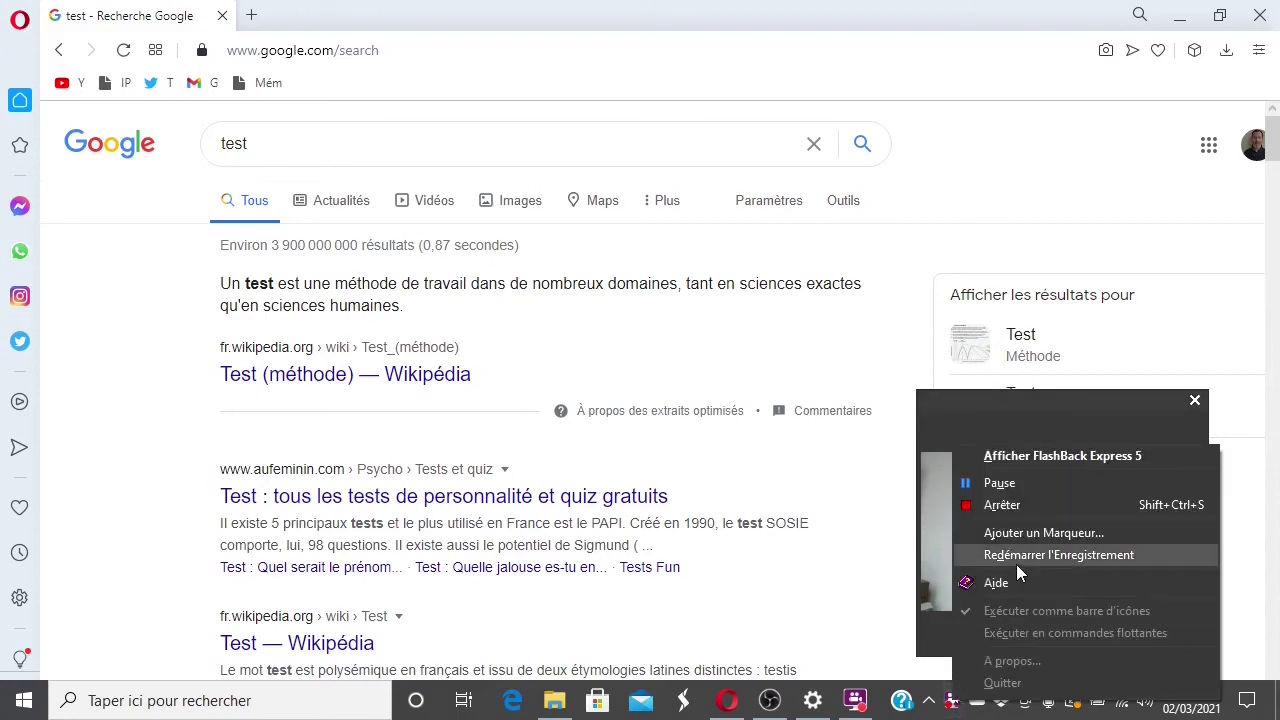
click(992, 504)
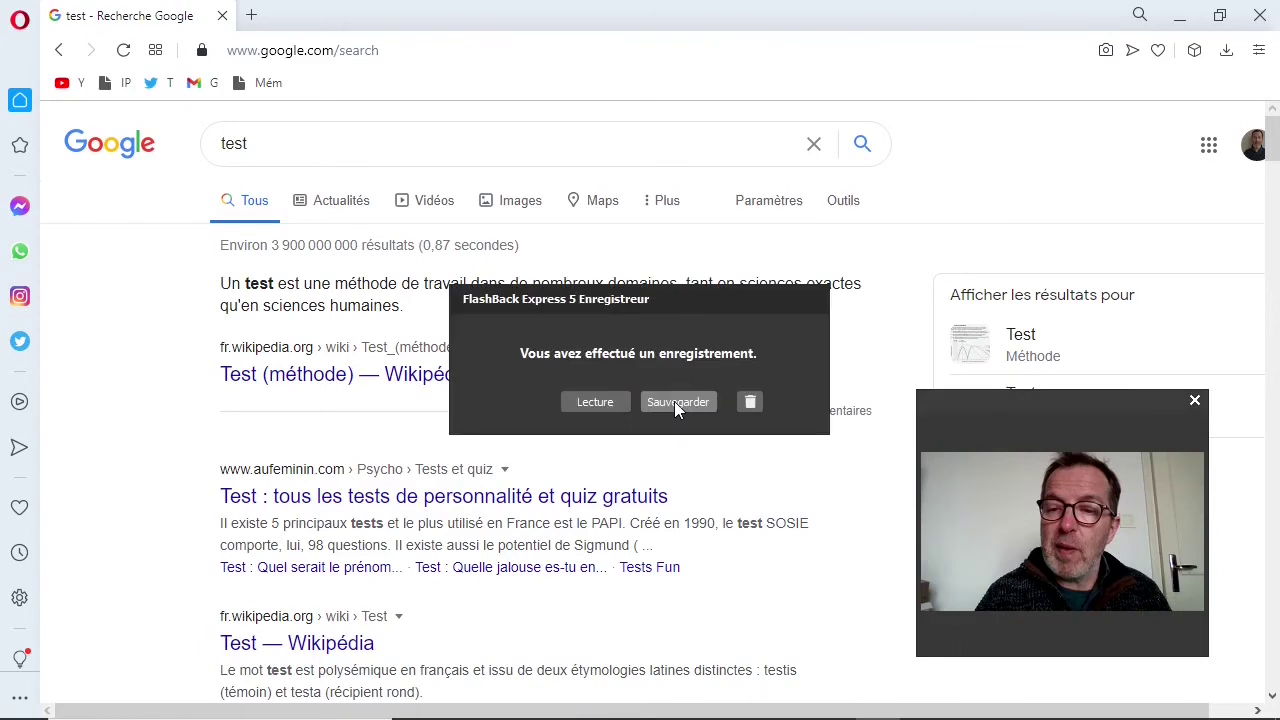
Save the recording as "Recherche Google" in the FlashBack Movies folder, as a FlashBack Movie file (*.fbr).
click(674, 401)
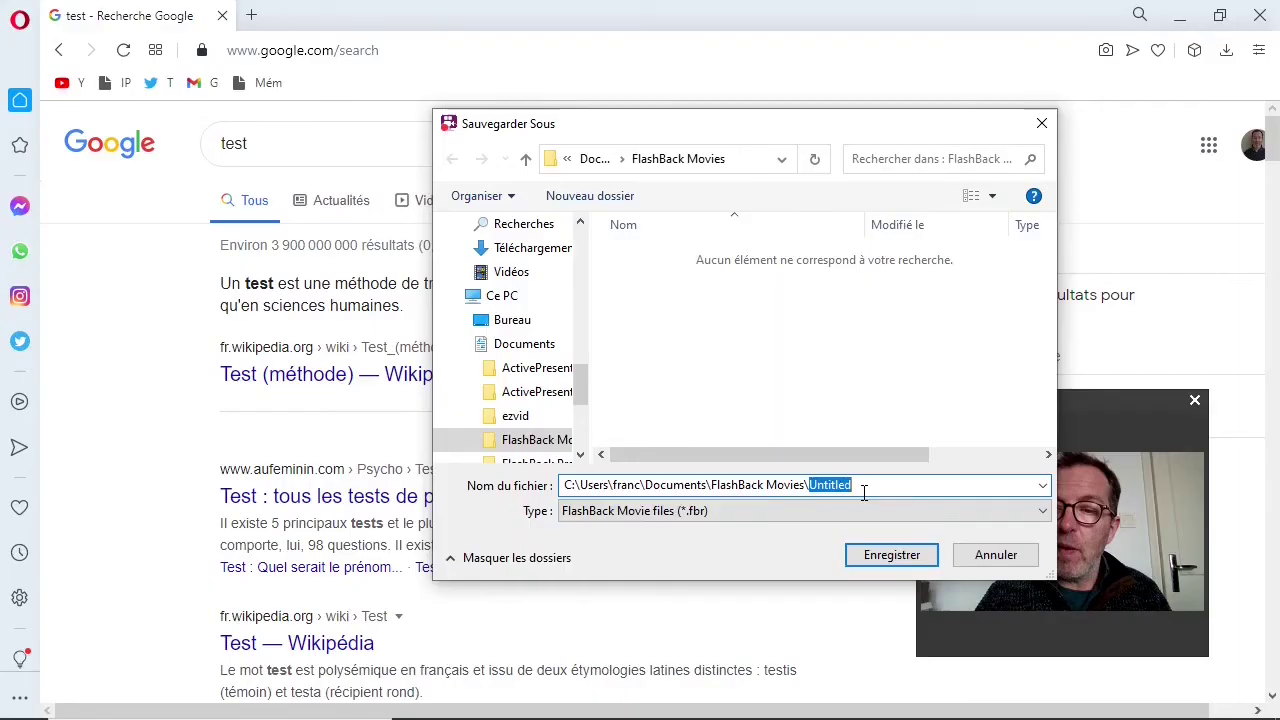
text(Recherche G)
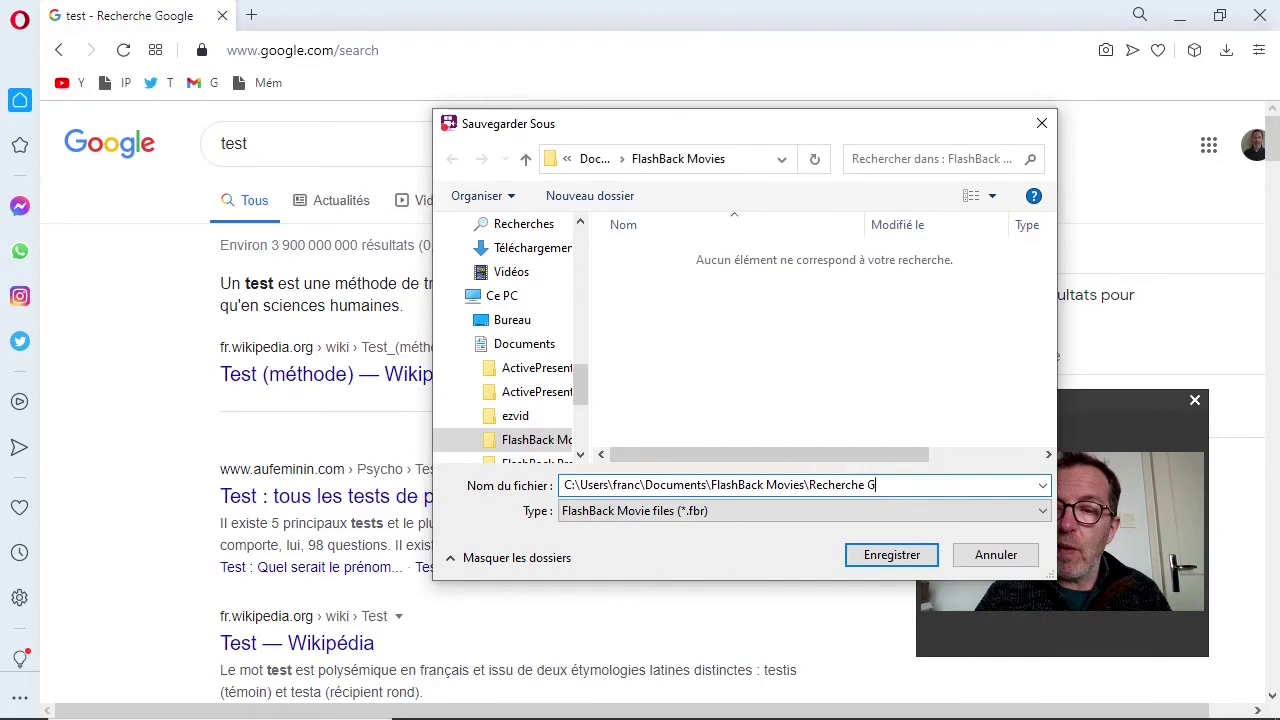
text(oogle)
click(891, 556)
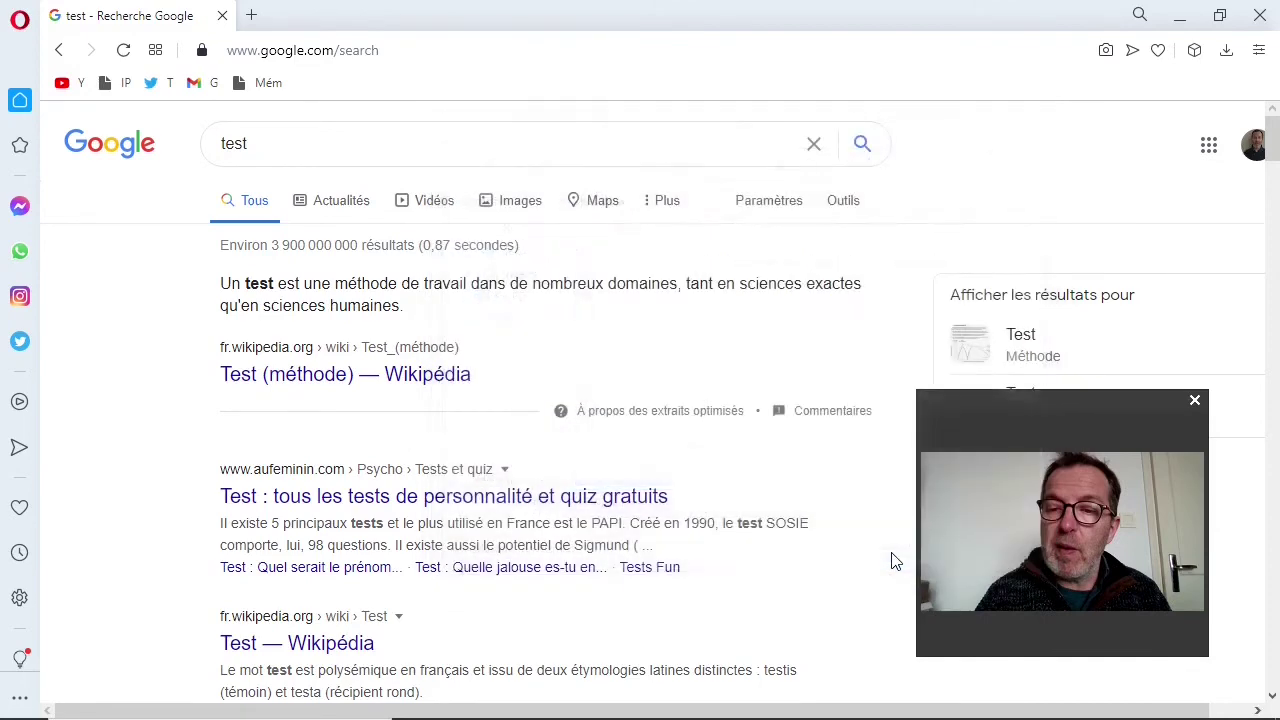
Reopen the FlashBack Express Recorder and display its list of saved recordings.
mouse_move(878, 703)
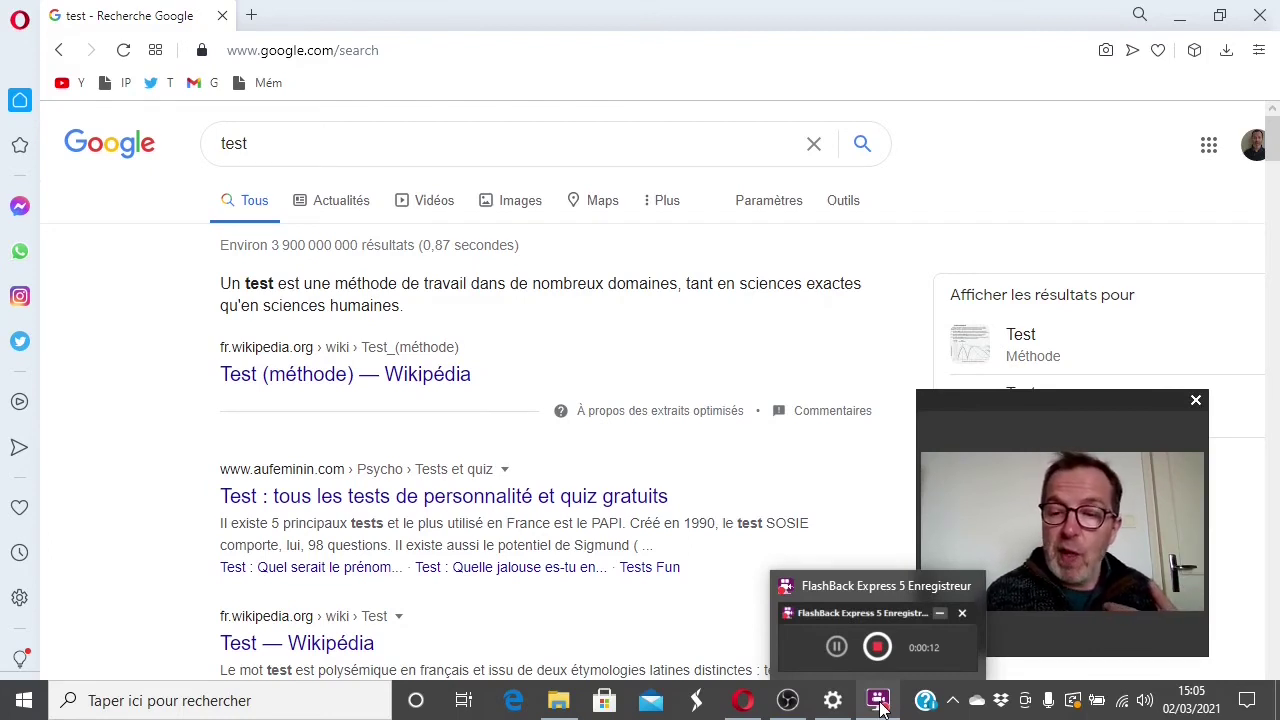
right_click(878, 705)
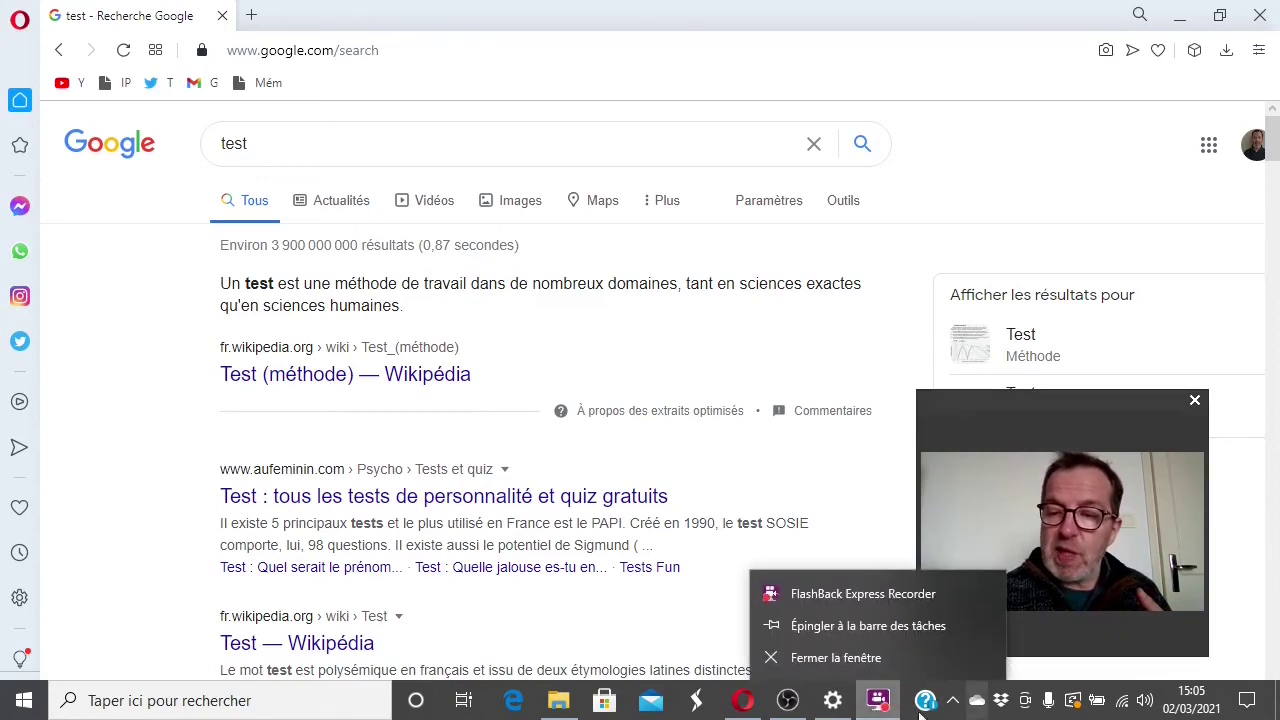
click(863, 593)
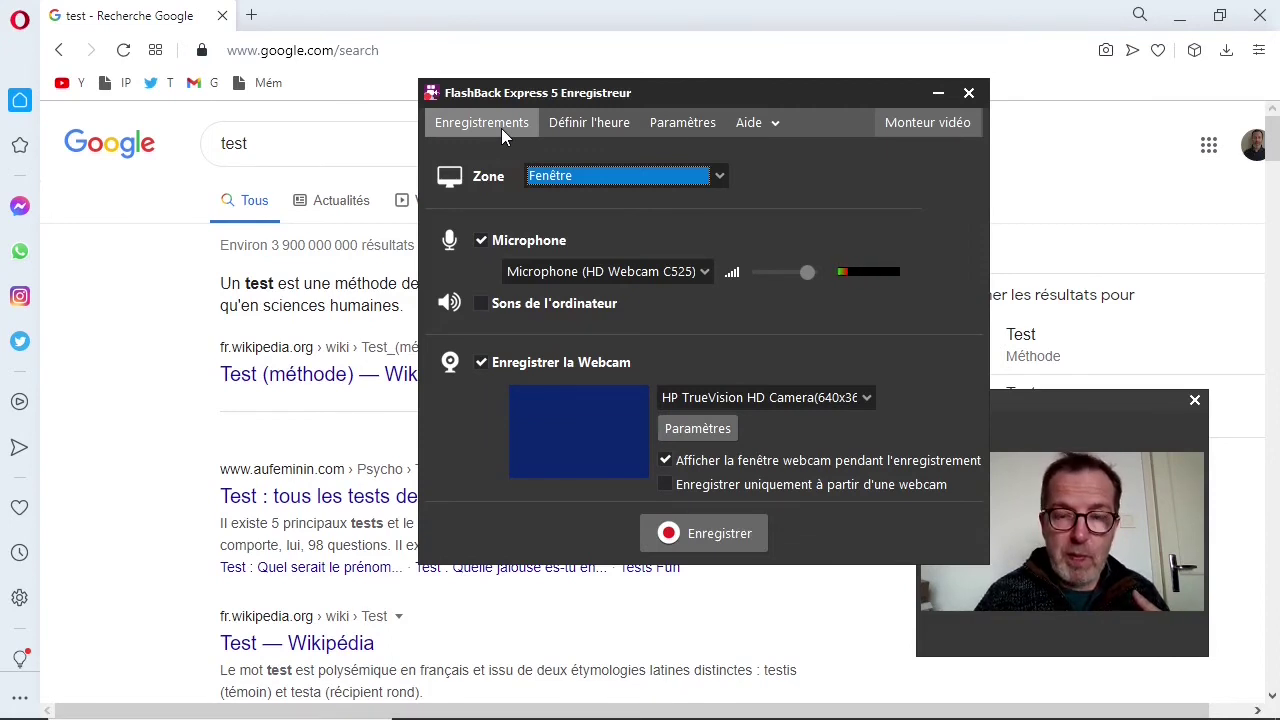
click(502, 129)
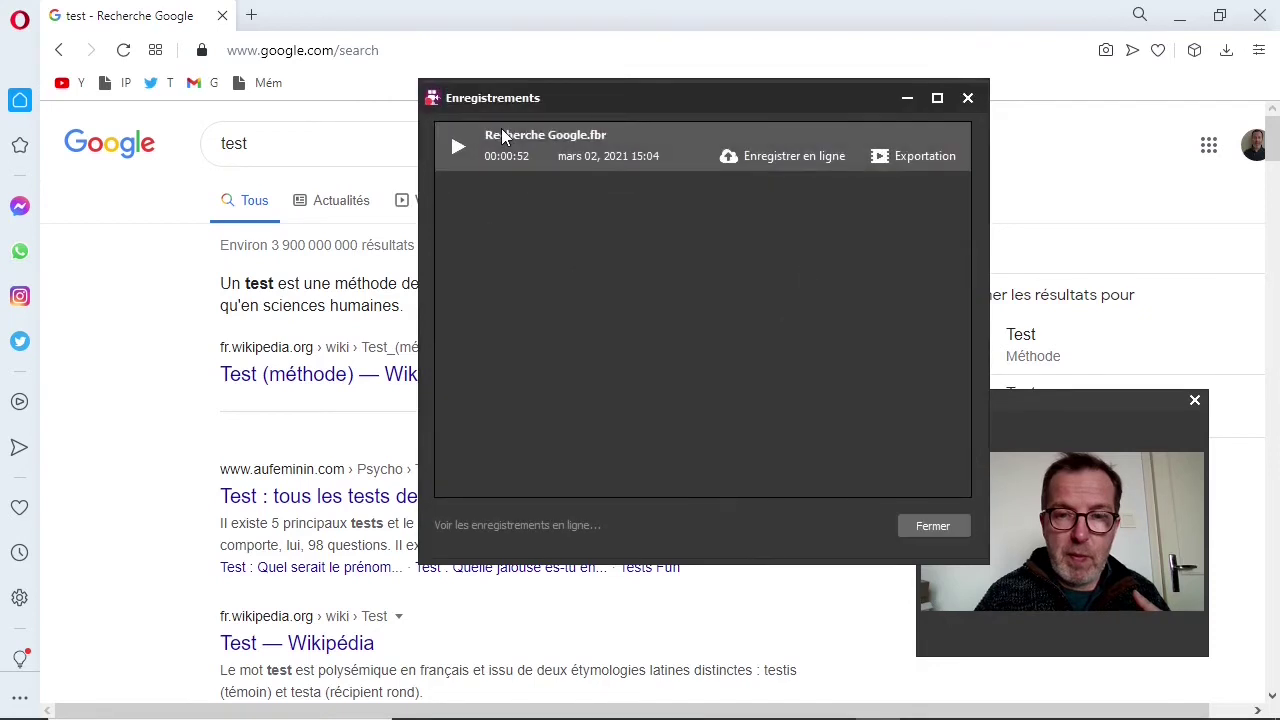
Export the entire "Recherche Google.fbr" recording in MPEG4 format at 100% size, keeping the default file name and folder.
click(909, 166)
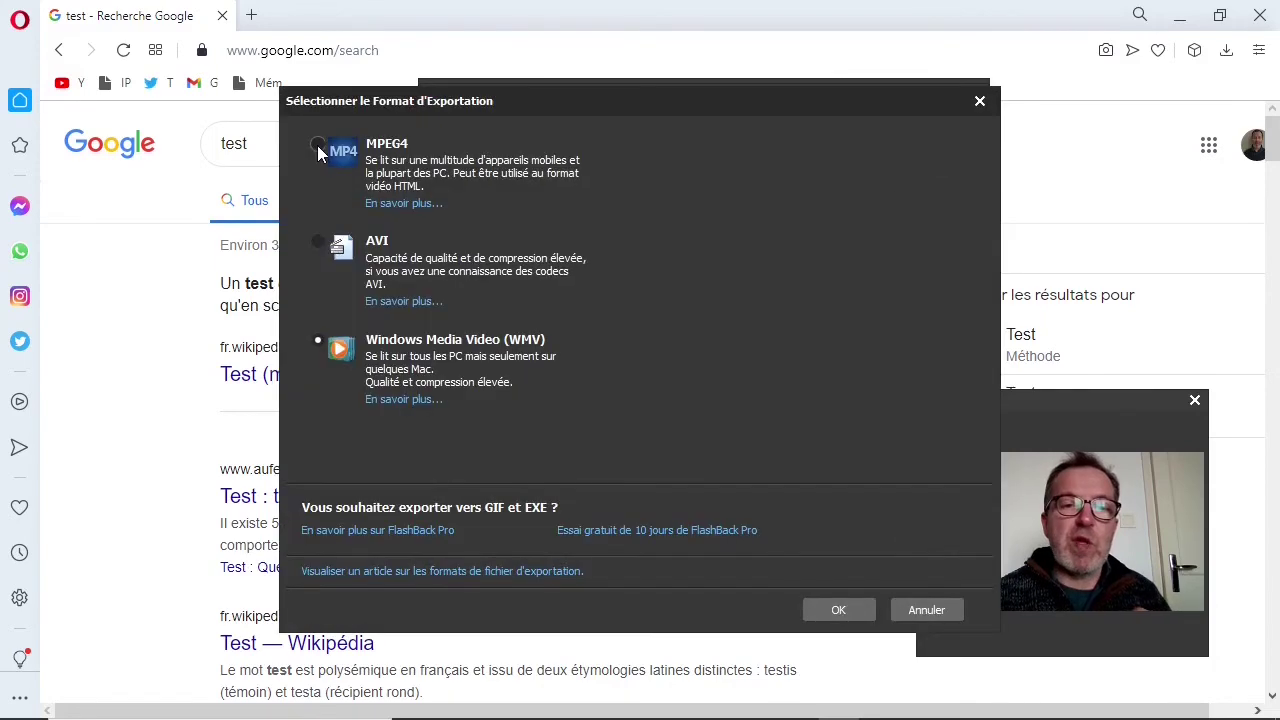
click(317, 146)
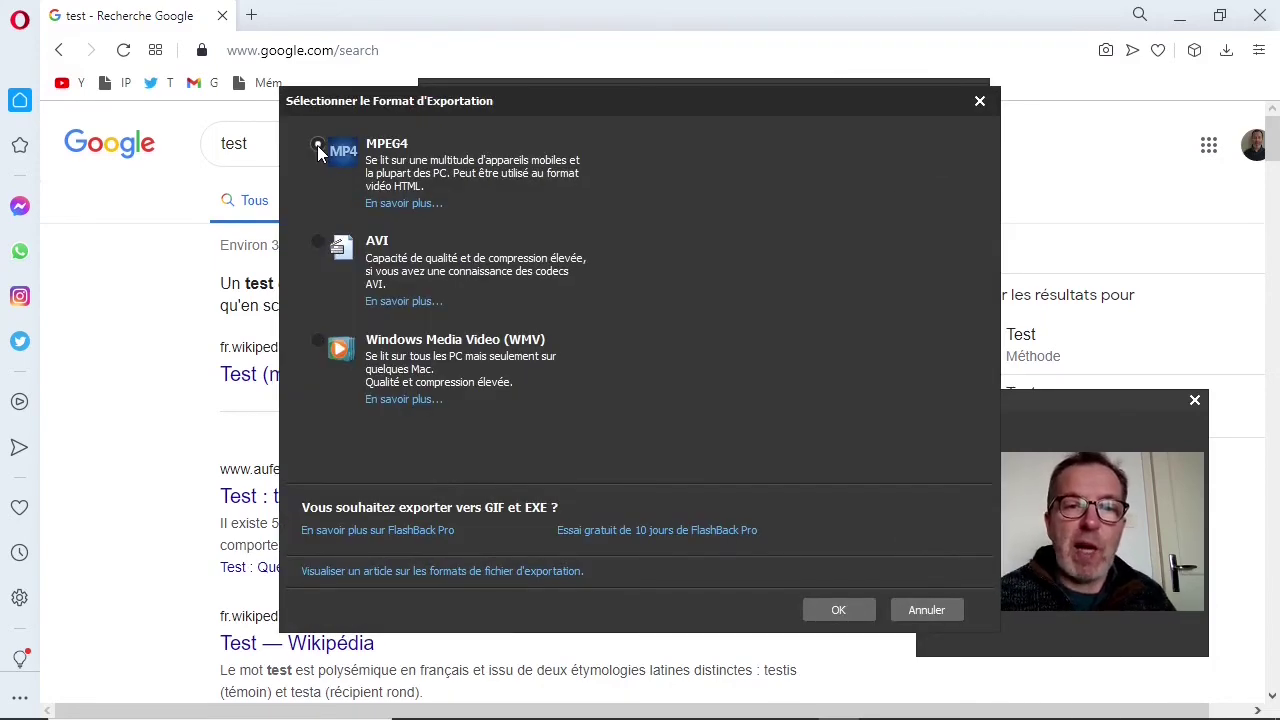
click(837, 612)
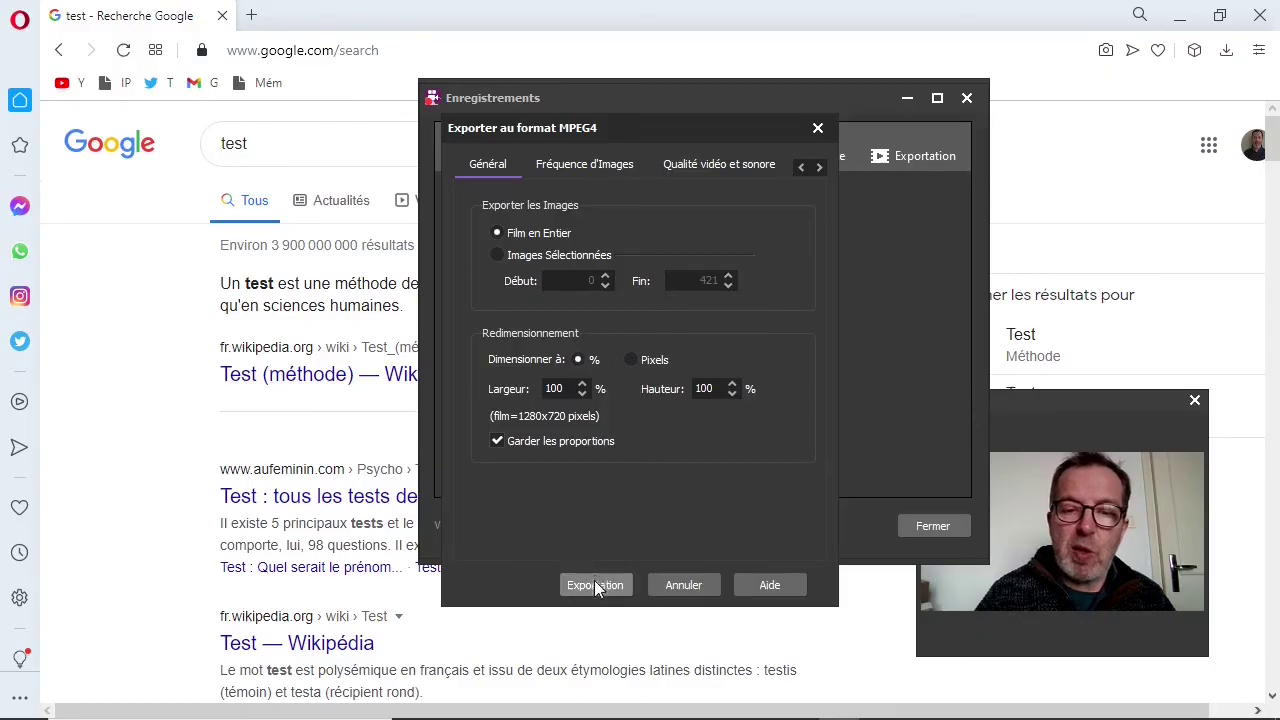
click(595, 587)
key(Return)
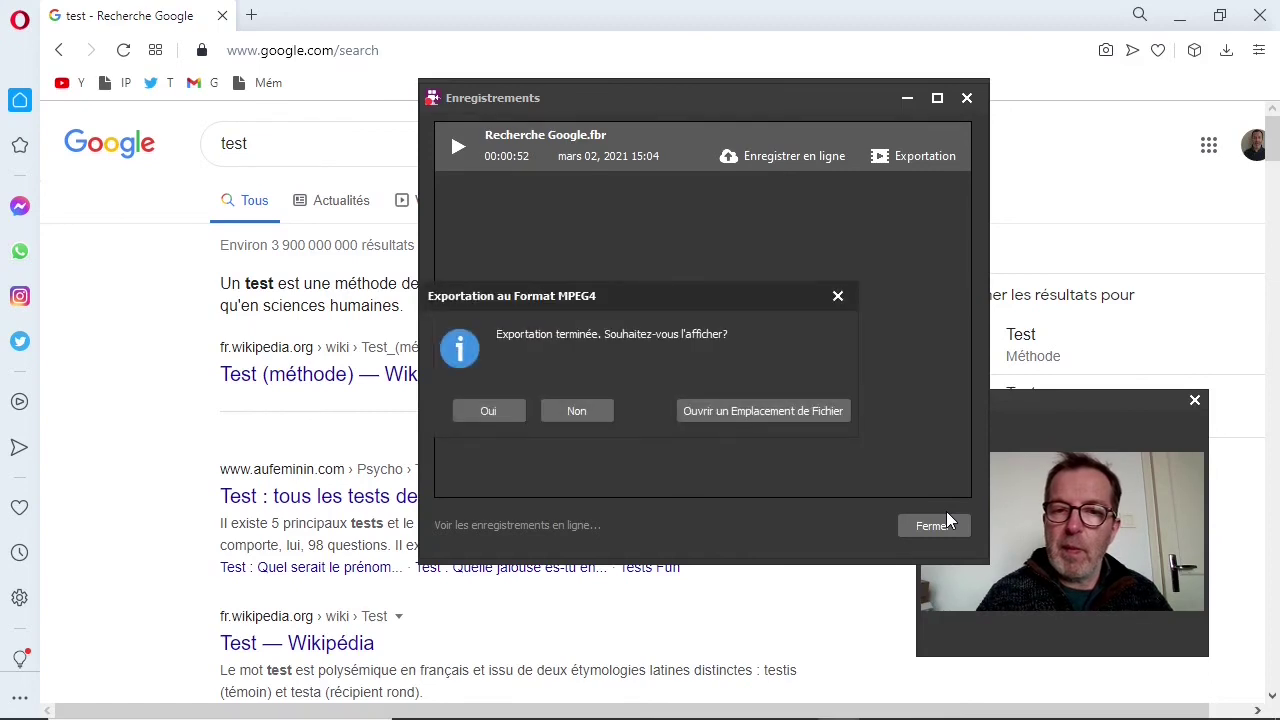
Open the exported file's location, play the "Recherche Google" MP4 video in VLC and pause the playback.
click(763, 412)
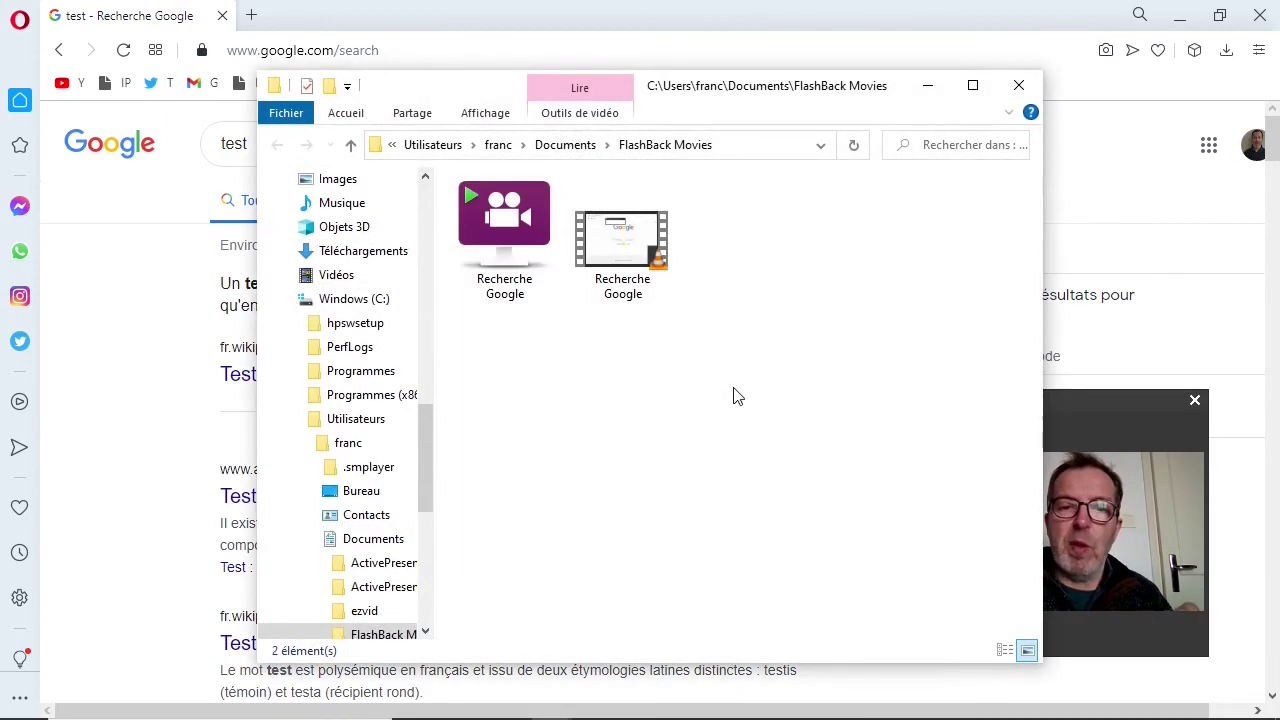
right_click(627, 243)
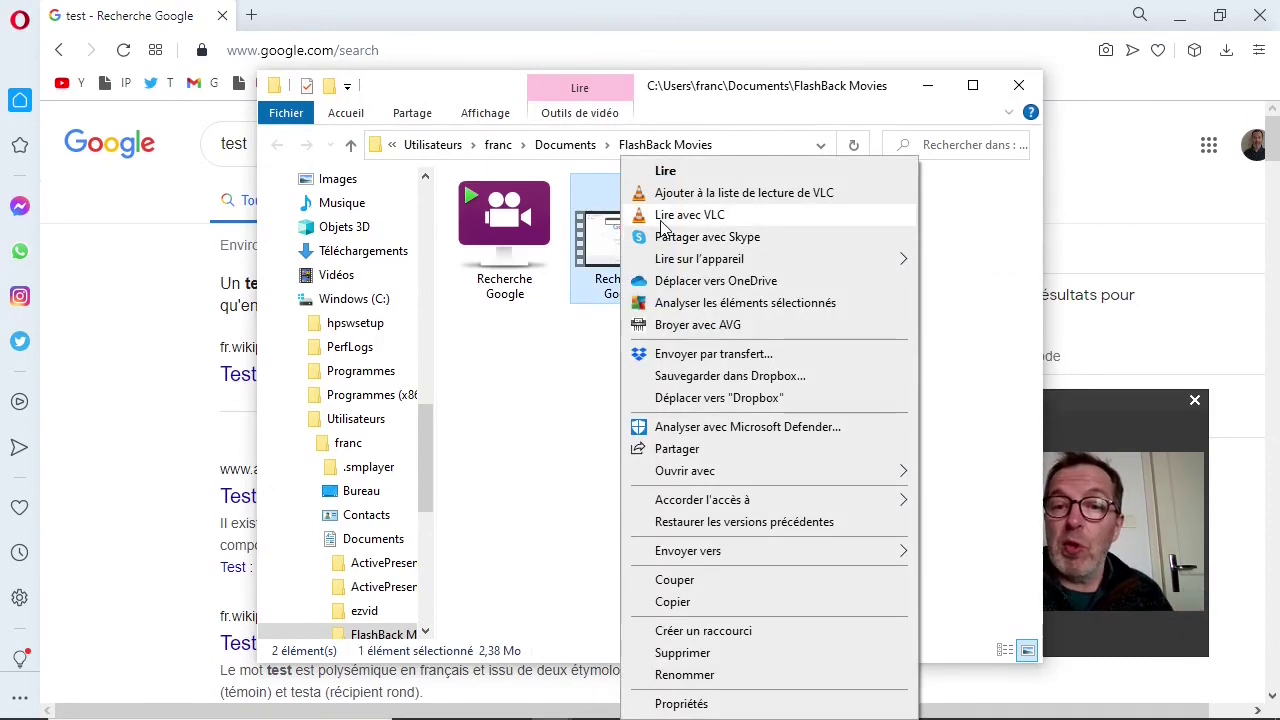
click(662, 226)
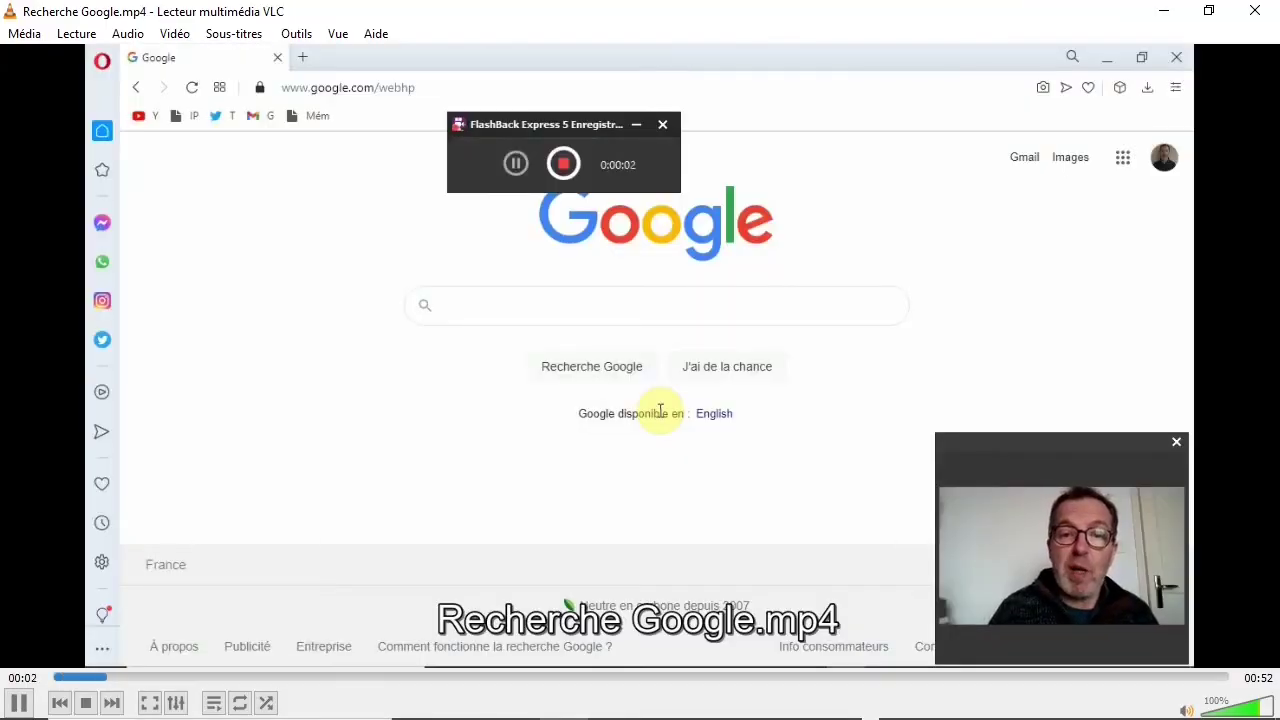
click(20, 704)
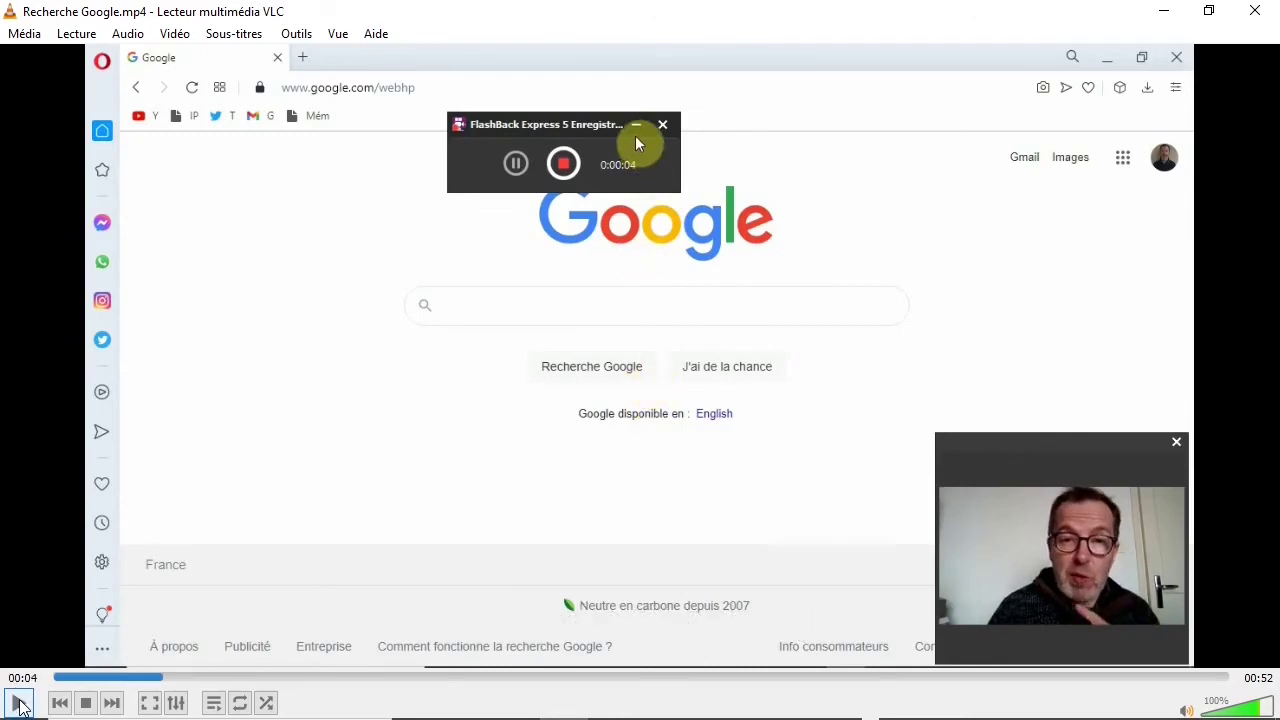